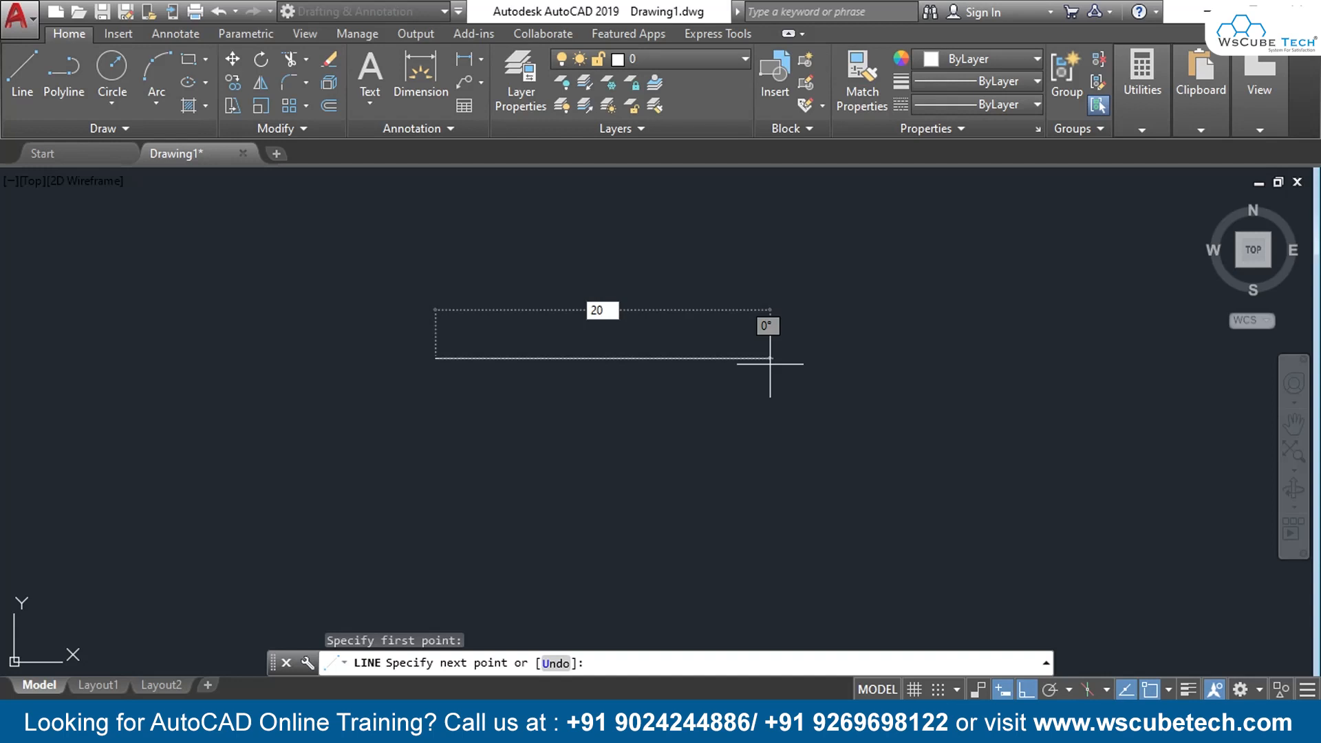
# Step: Finish a single horizontal line 20 cm long, undoing the extra segment placed after it
pyautogui.click(893, 457)
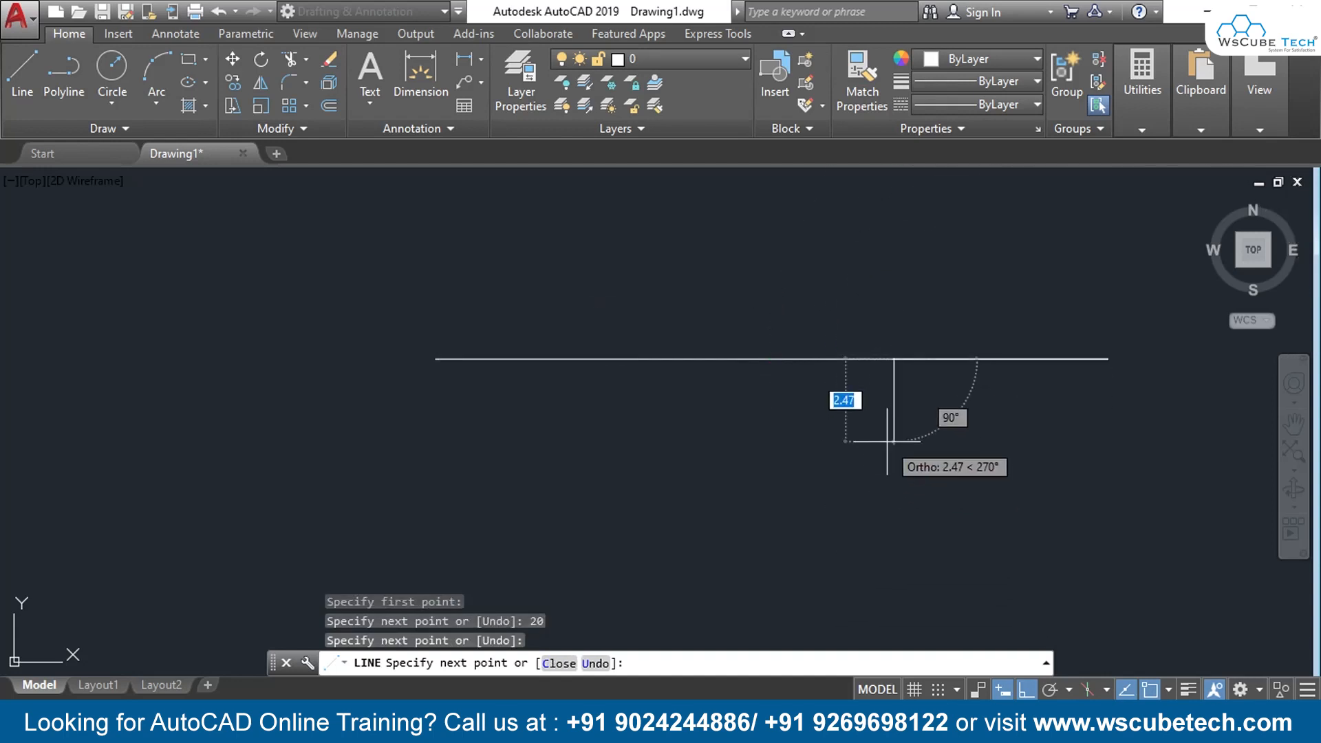
pyautogui.hotkey('ctrl', 'z')
pyautogui.press('Return')
pyautogui.scroll(-4, 899, 428)
pyautogui.scroll(4, 899, 428)
pyautogui.moveTo(899, 428); pyautogui.dragTo(771, 417, button='middle')
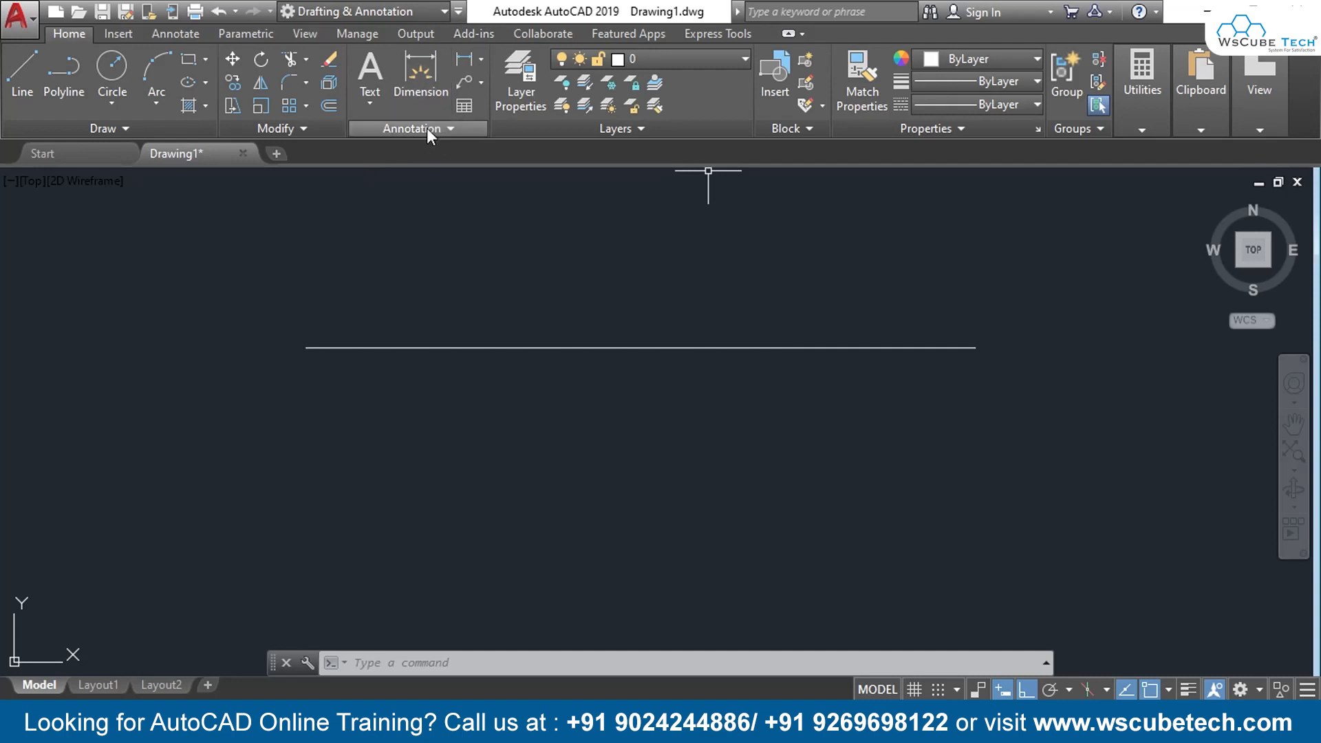
pyautogui.click(481, 59)
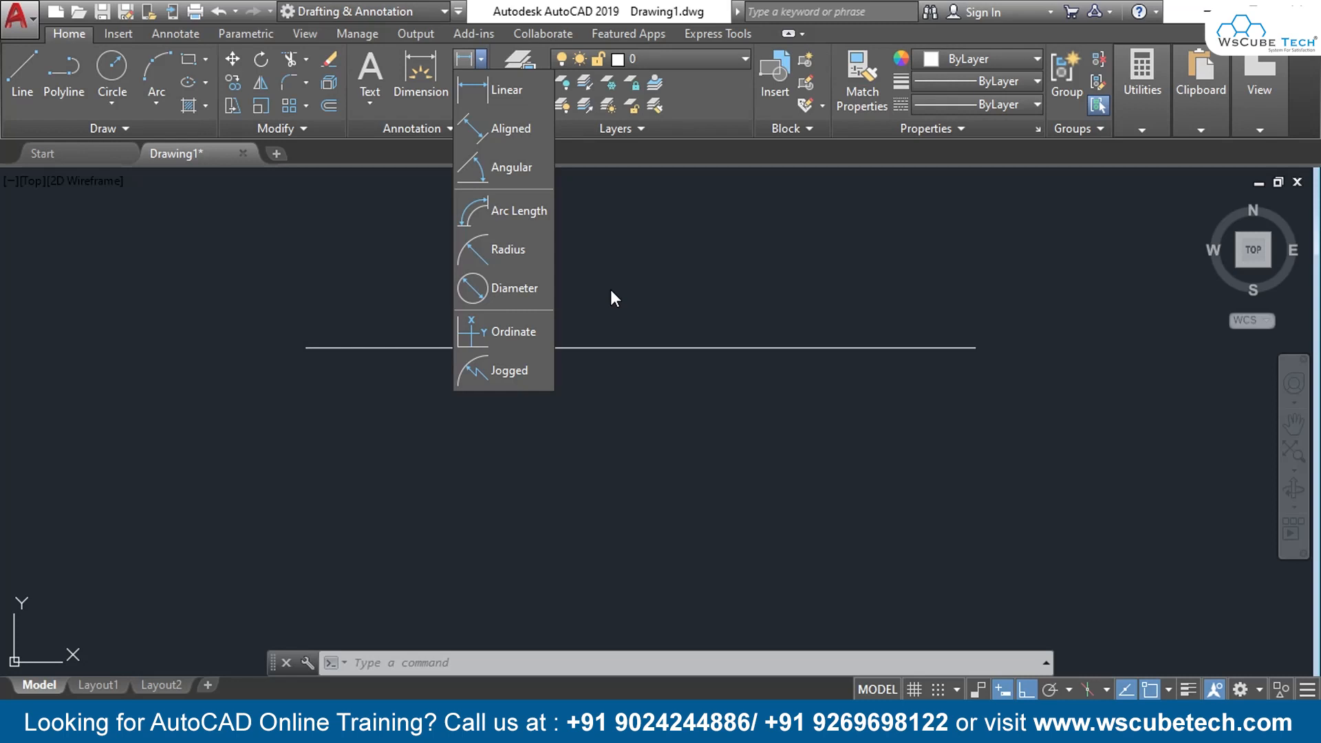
pyautogui.click(518, 93)
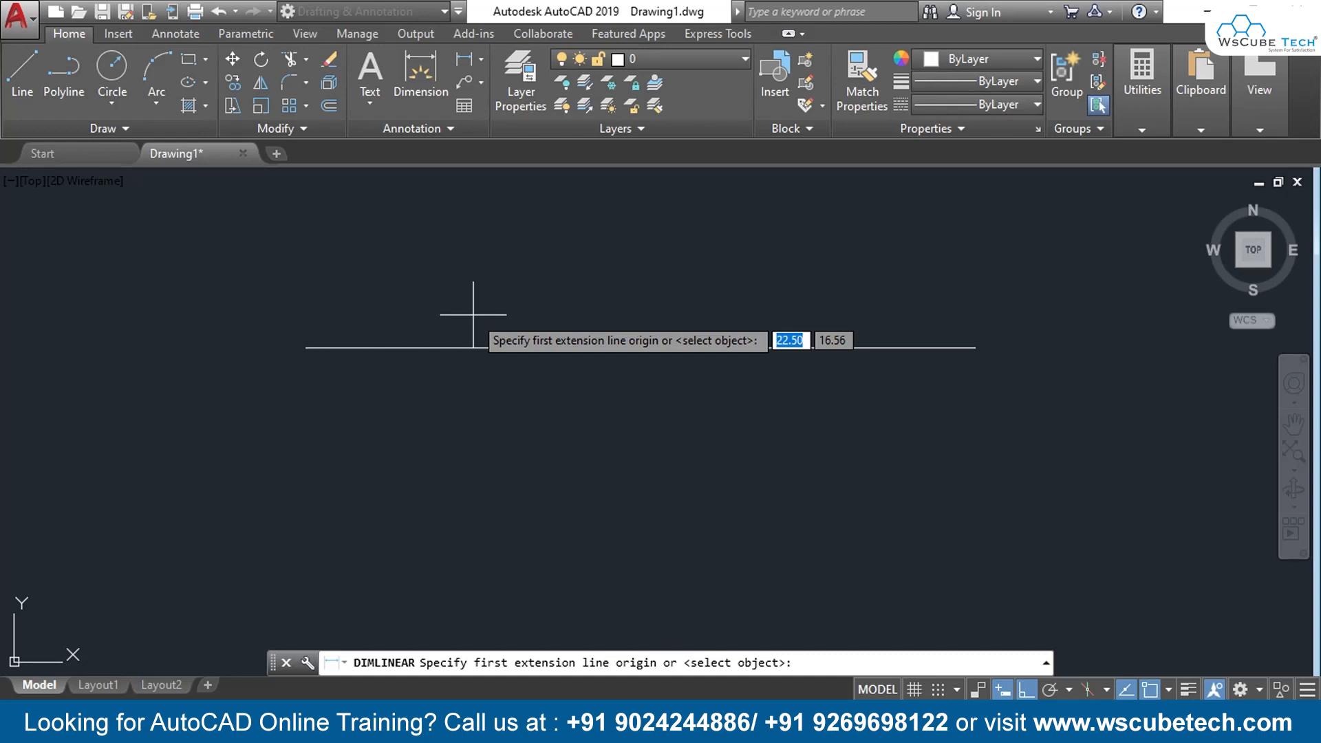
pyautogui.click(306, 347)
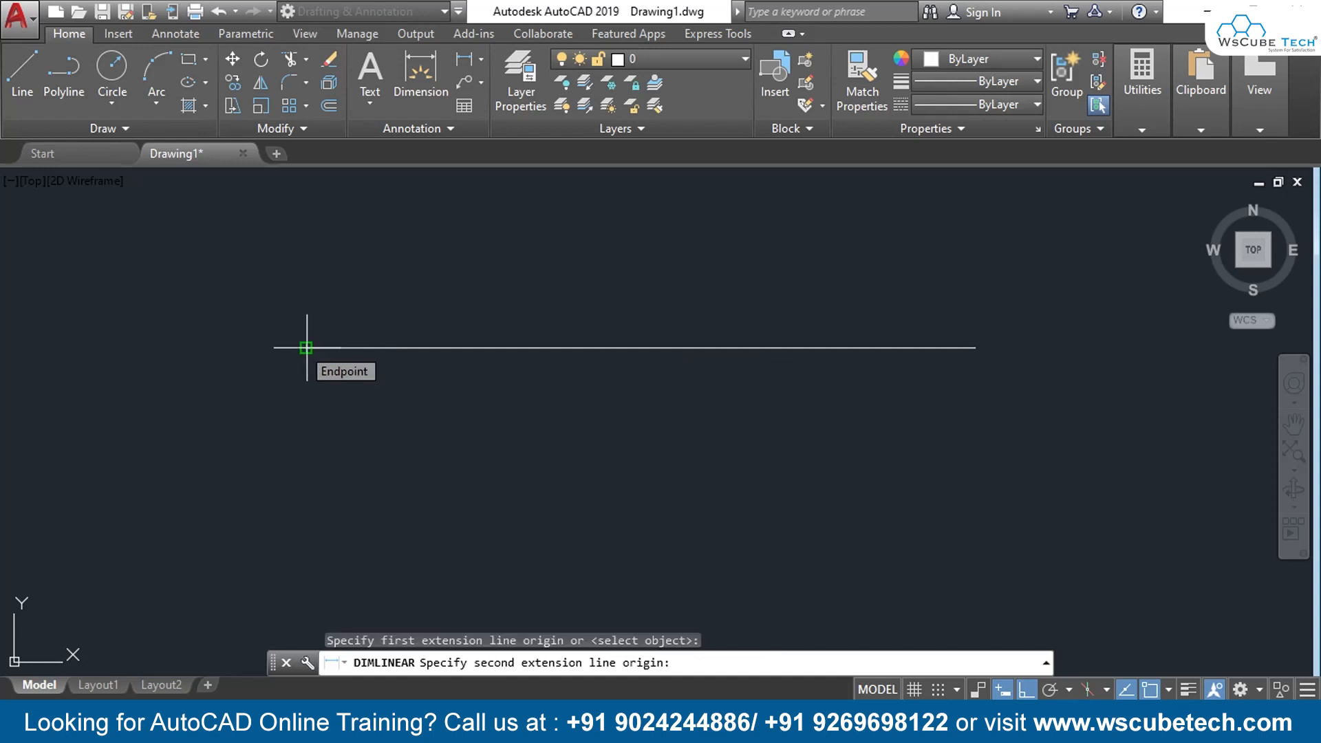
pyautogui.click(975, 347)
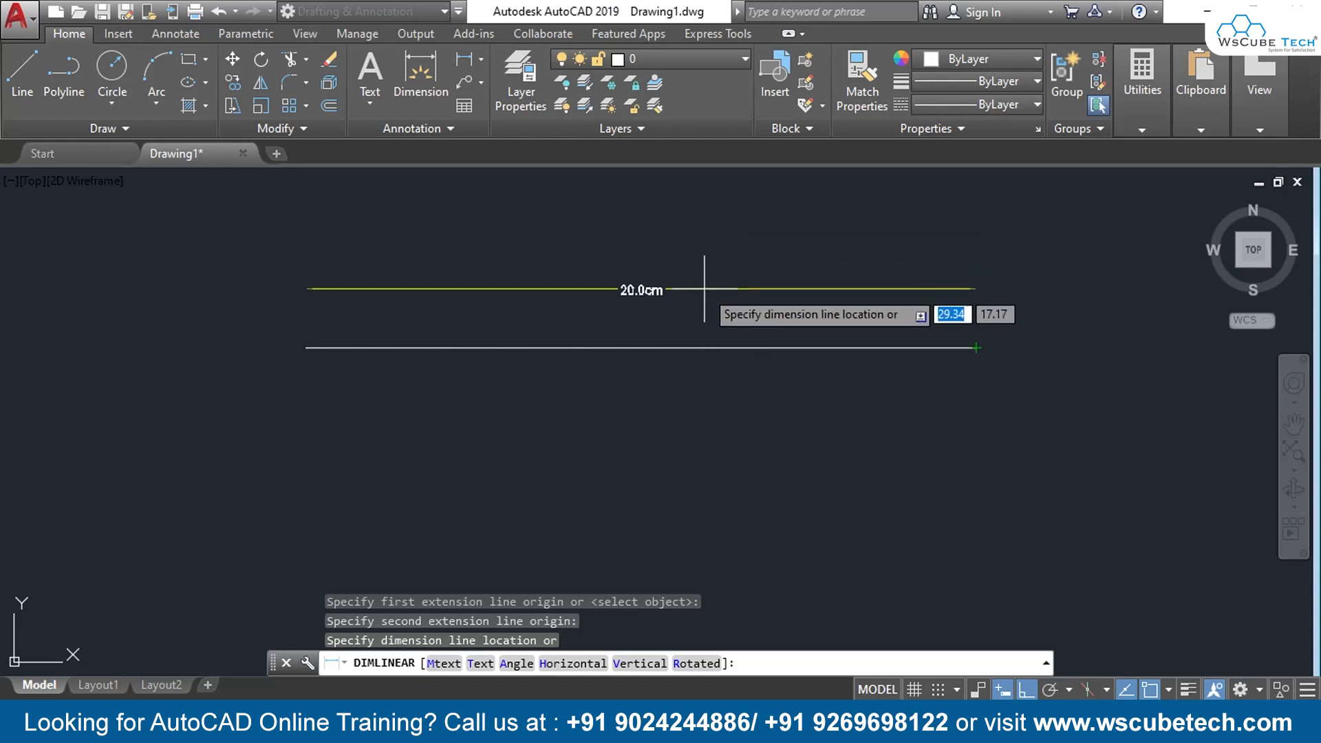
pyautogui.hotkey('ctrl', 'z')
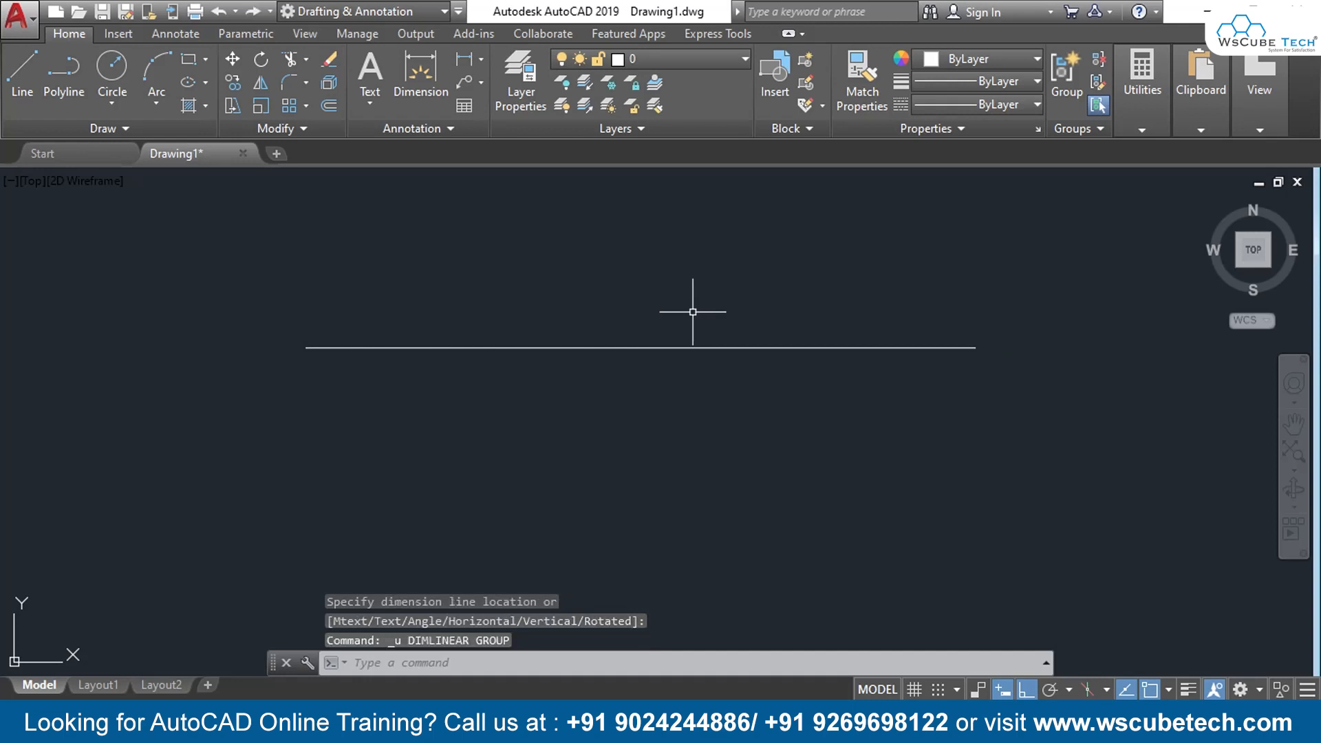
# Step: Add a linear dimension between the horizontal line's two endpoints, placing the dimension line above it
pyautogui.click(472, 61)
pyautogui.click(306, 348)
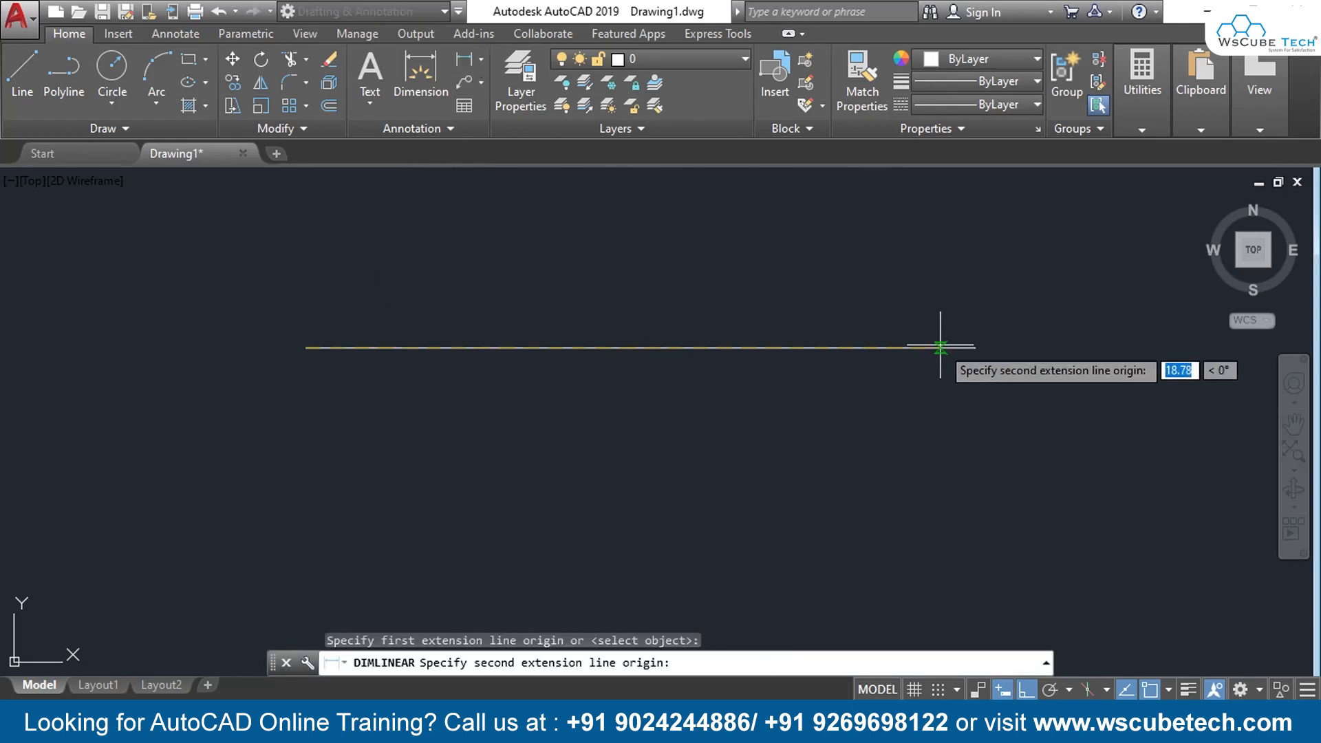
pyautogui.click(976, 348)
pyautogui.click(950, 265)
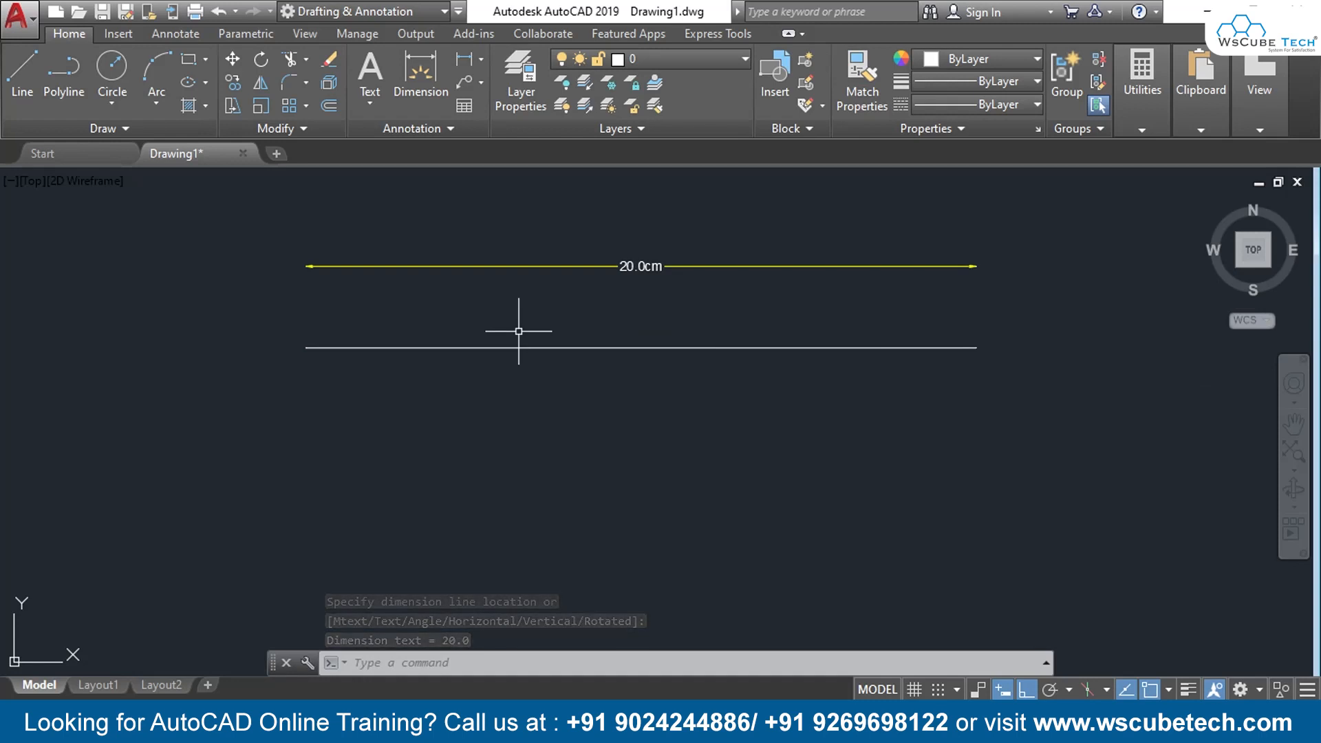
pyautogui.hotkey('alt', 'Tab')
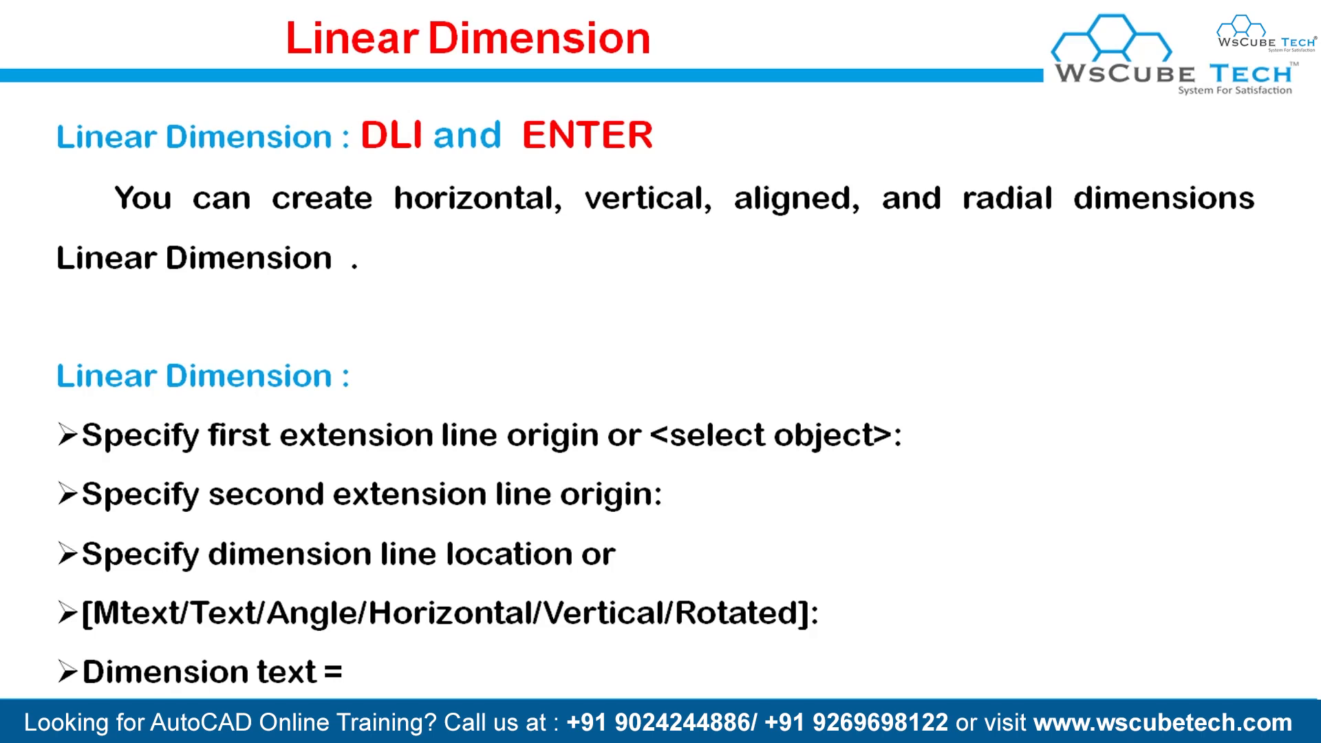
pyautogui.hotkey('alt', 'Tab')
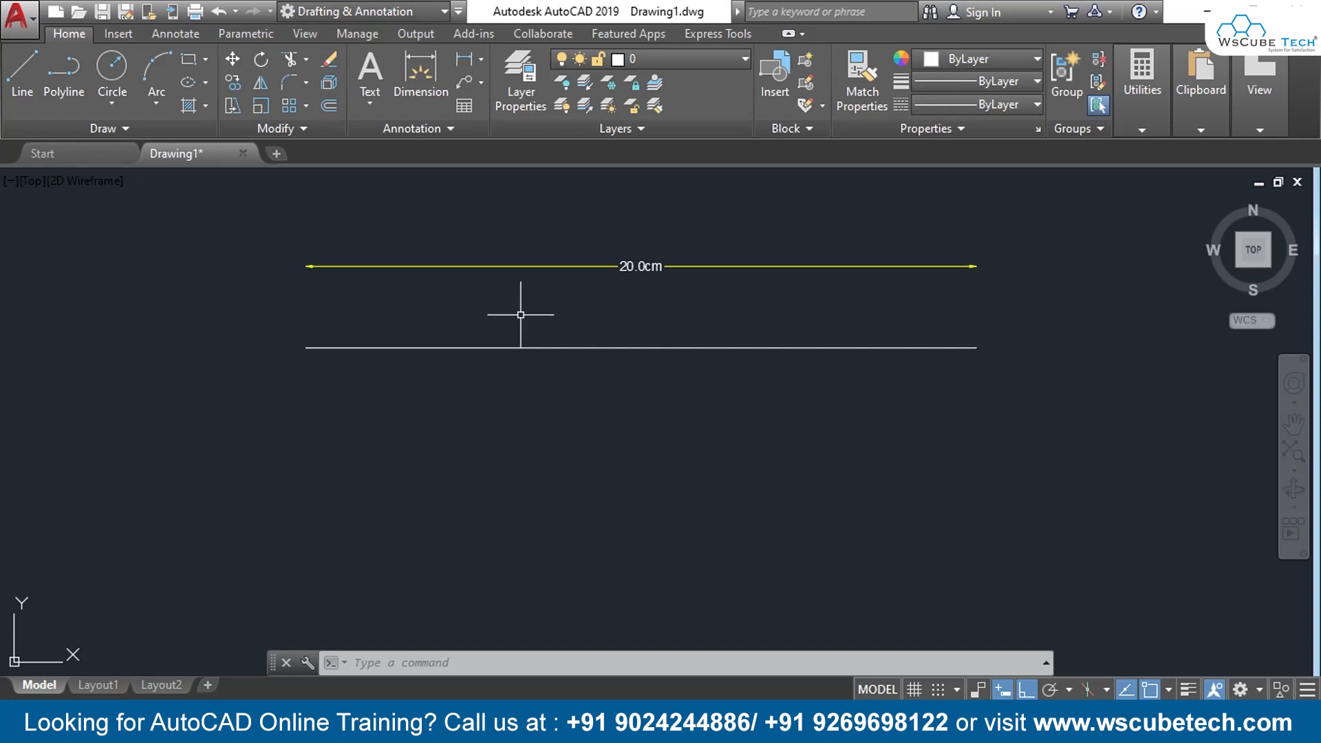
# Step: Add a linear dimension between the line's endpoints with the dimension text angled at 30 degrees, placed just below the line
pyautogui.write('DLI')
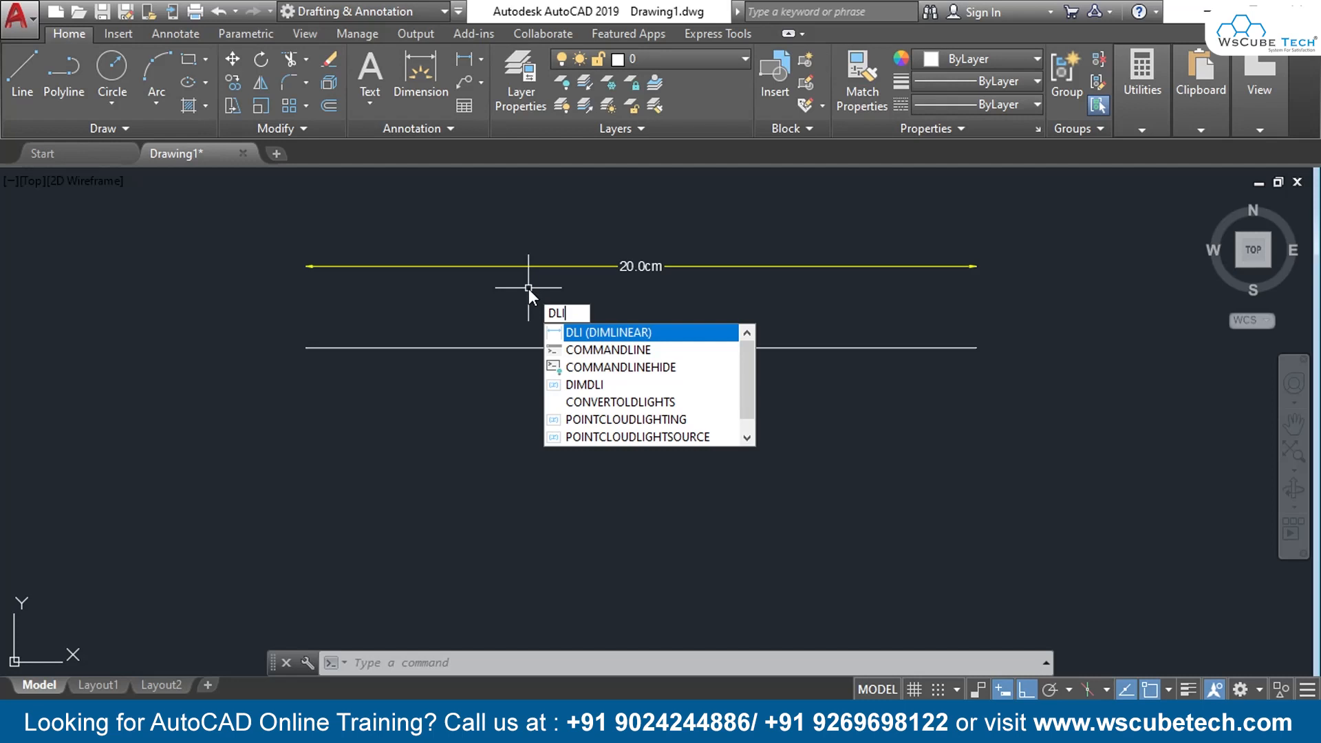
pyautogui.click(596, 333)
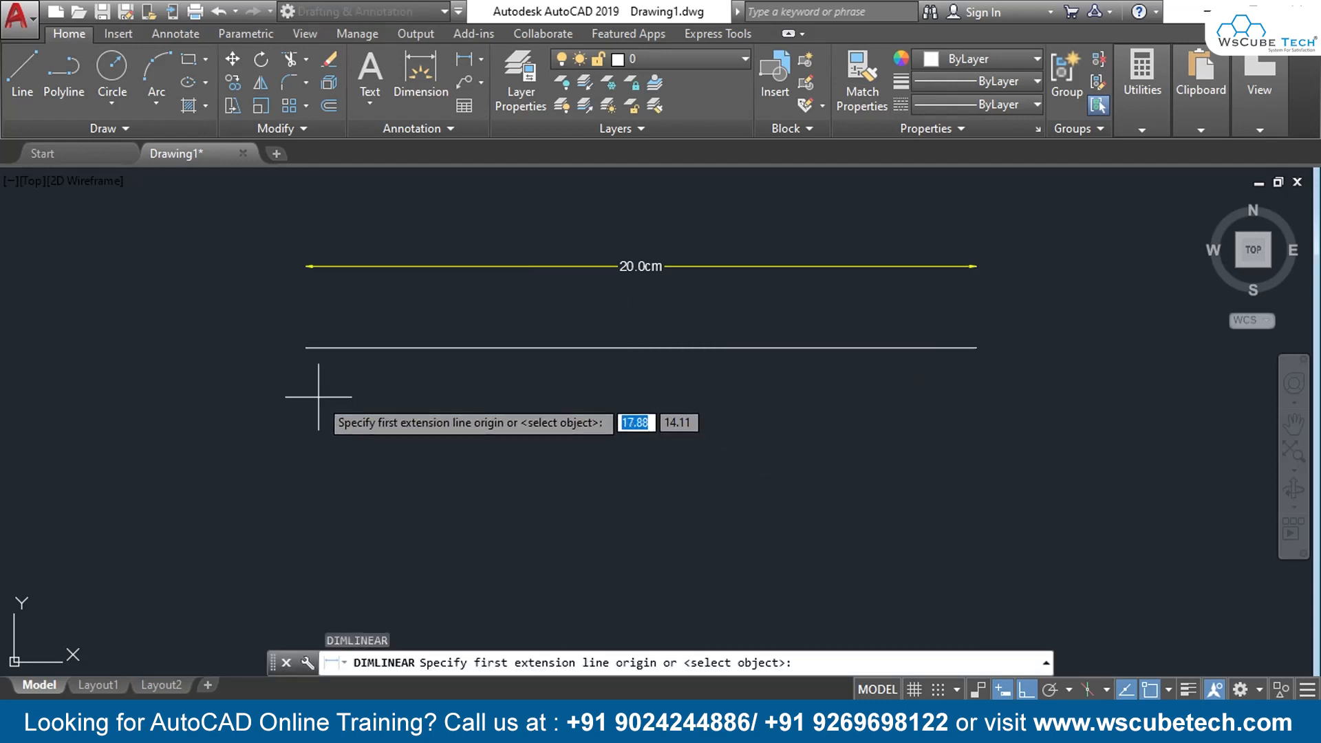
pyautogui.click(307, 347)
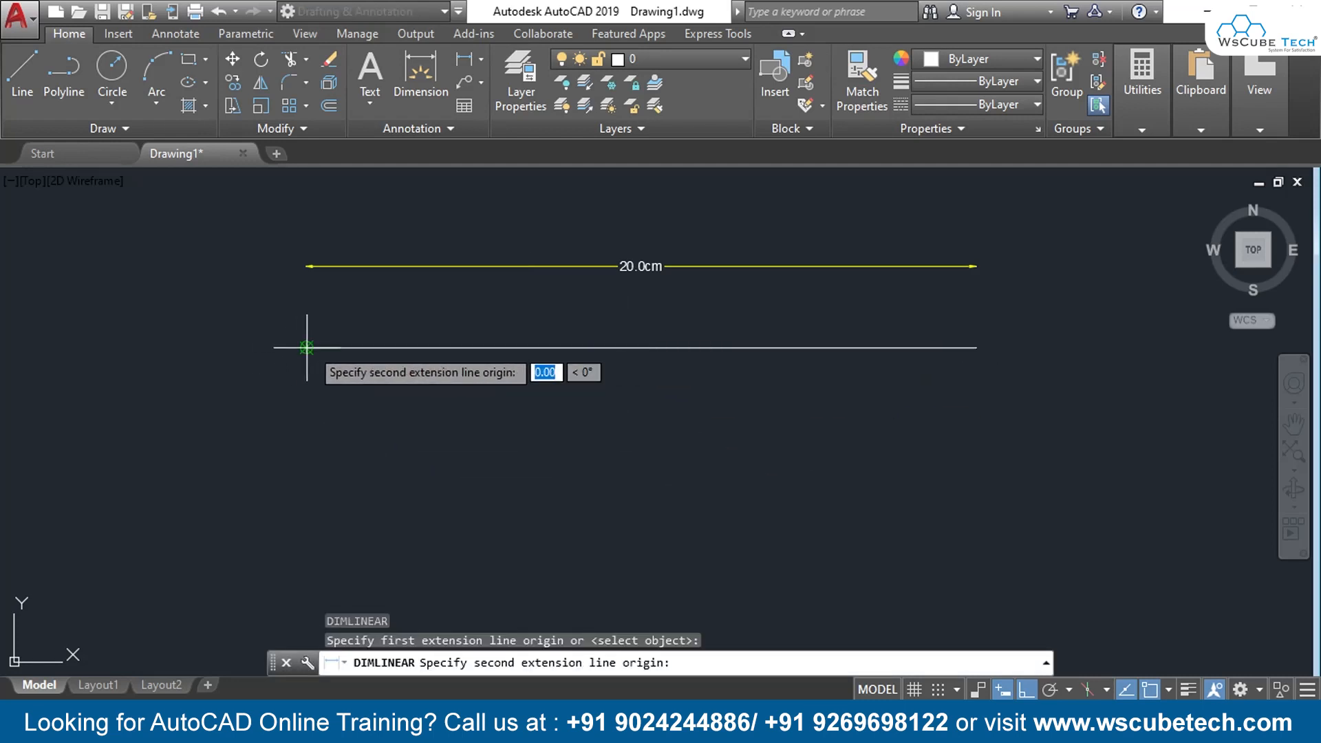
pyautogui.click(977, 348)
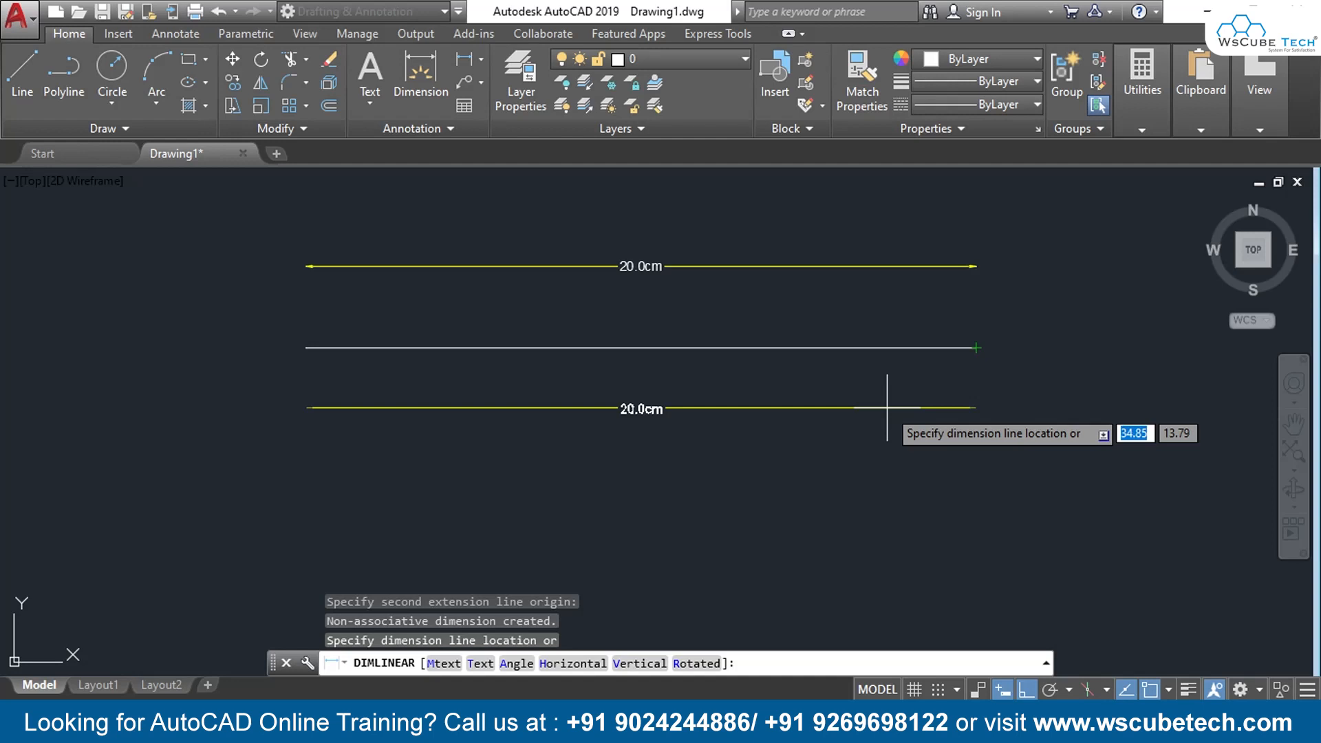
pyautogui.write('a')
pyautogui.press('Return')
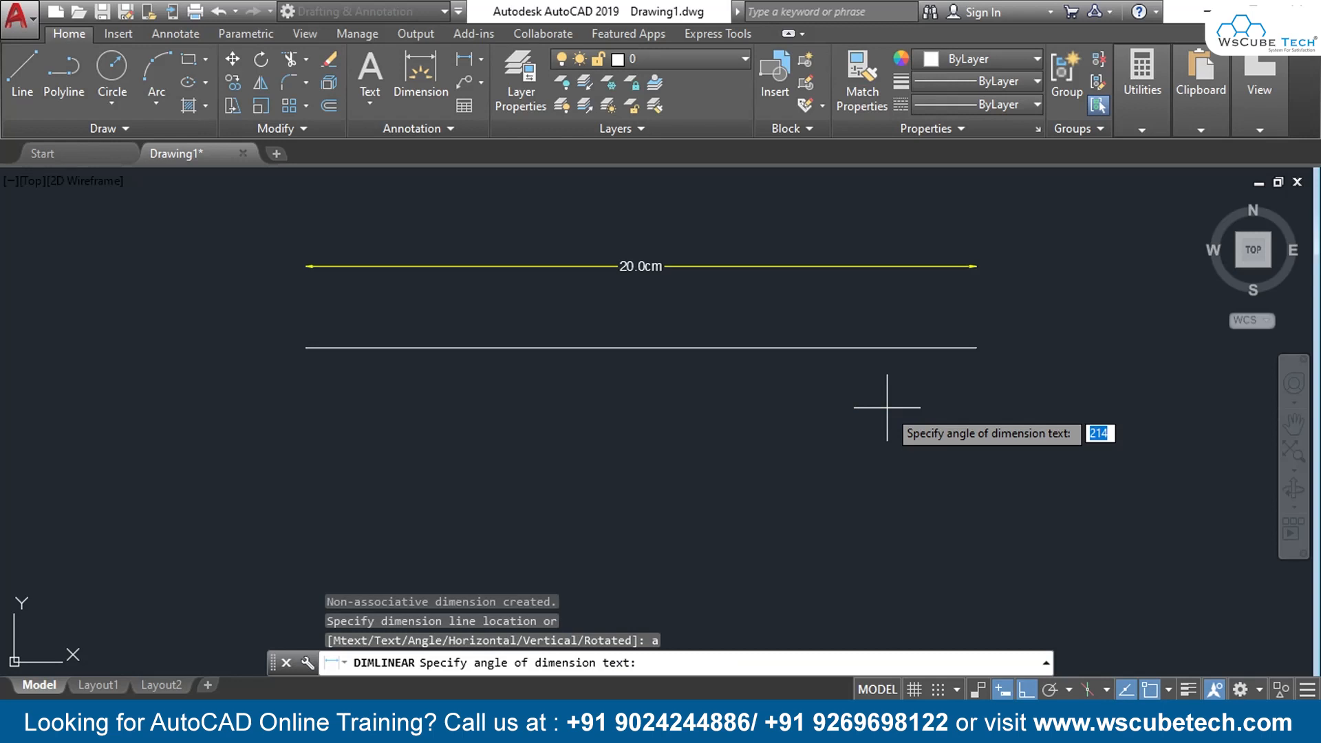
pyautogui.press('BackSpace')
pyautogui.write('30')
pyautogui.press('Return')
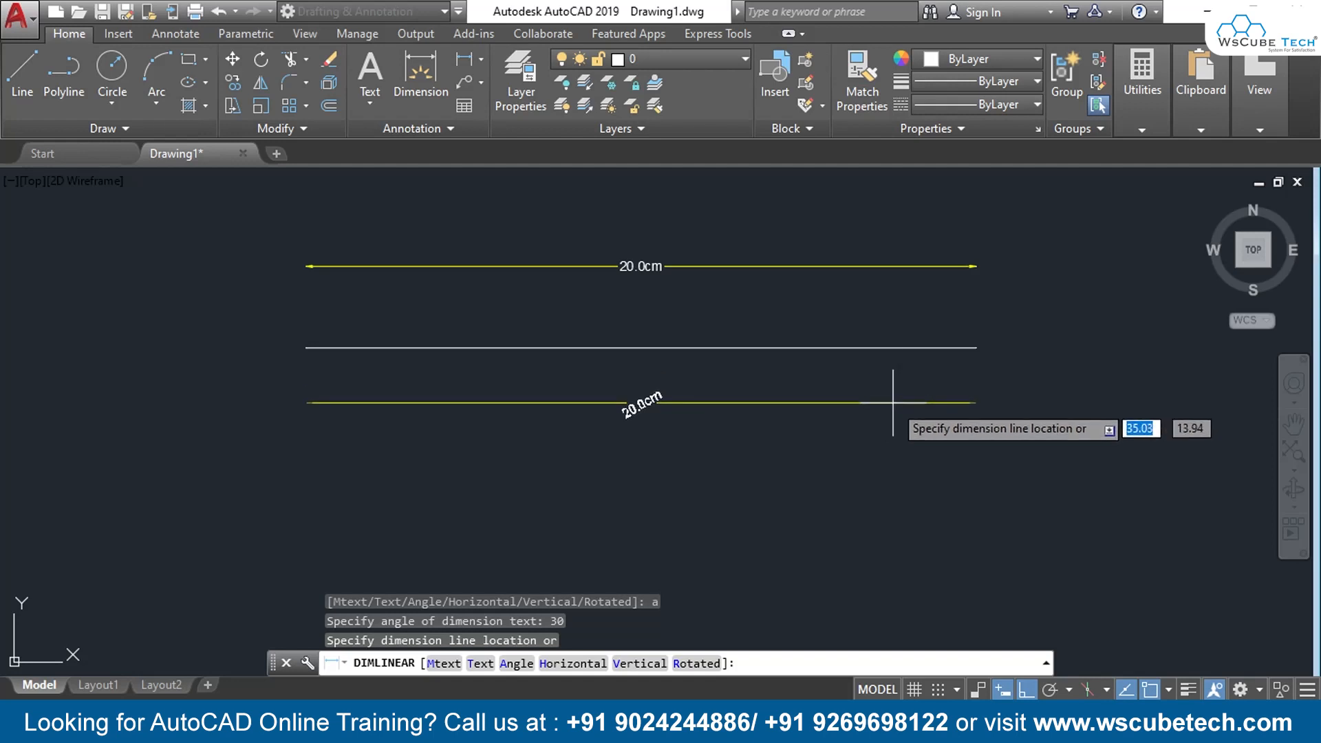
pyautogui.click(894, 397)
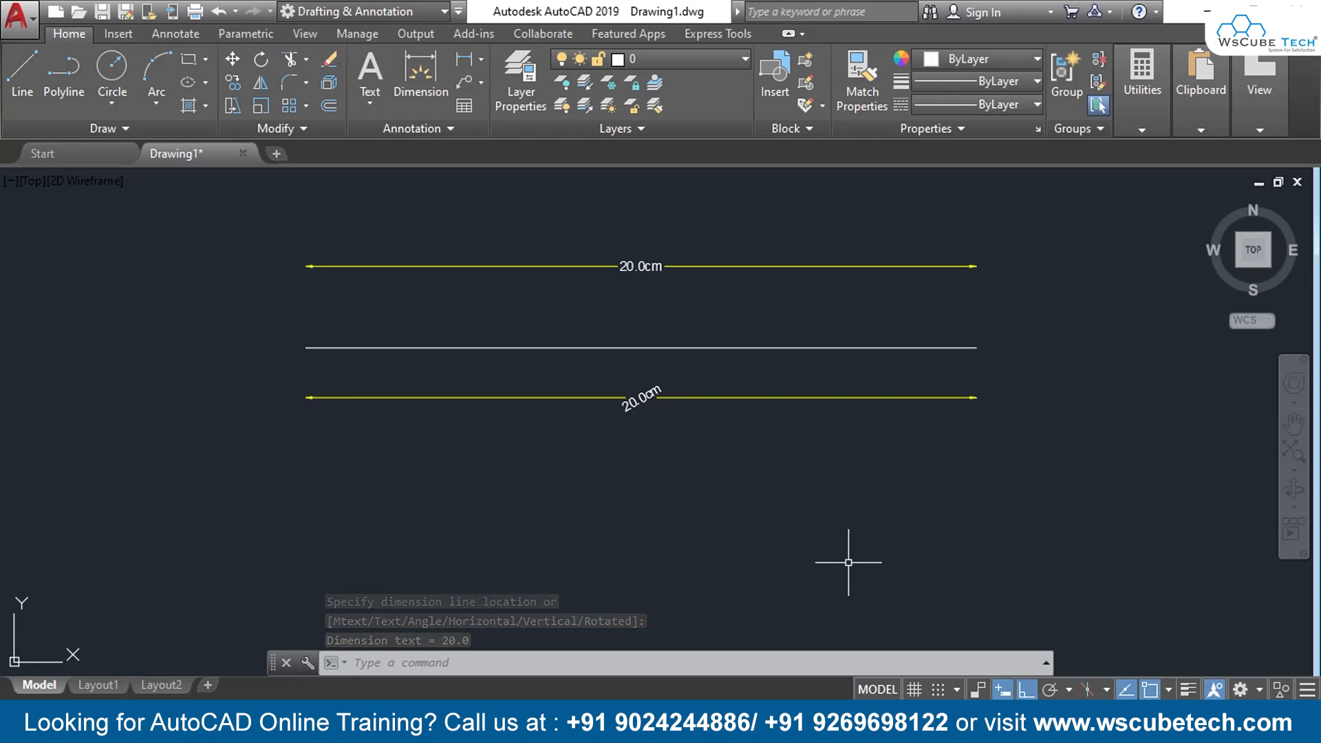
# Step: Add a linear dimension between the line's endpoints using the Horizontal option, placed below the dimension with angled text
pyautogui.write('dli')
pyautogui.press('Return')
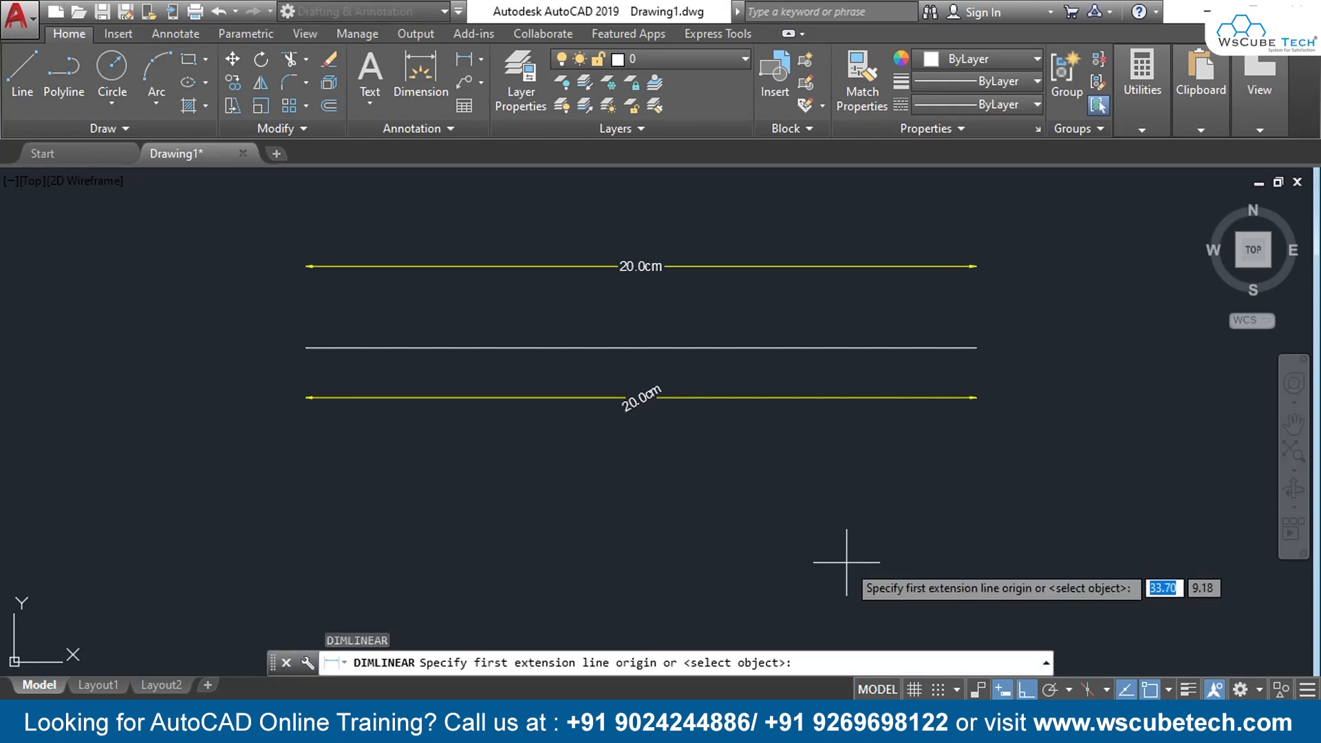
pyautogui.click(307, 348)
pyautogui.click(976, 348)
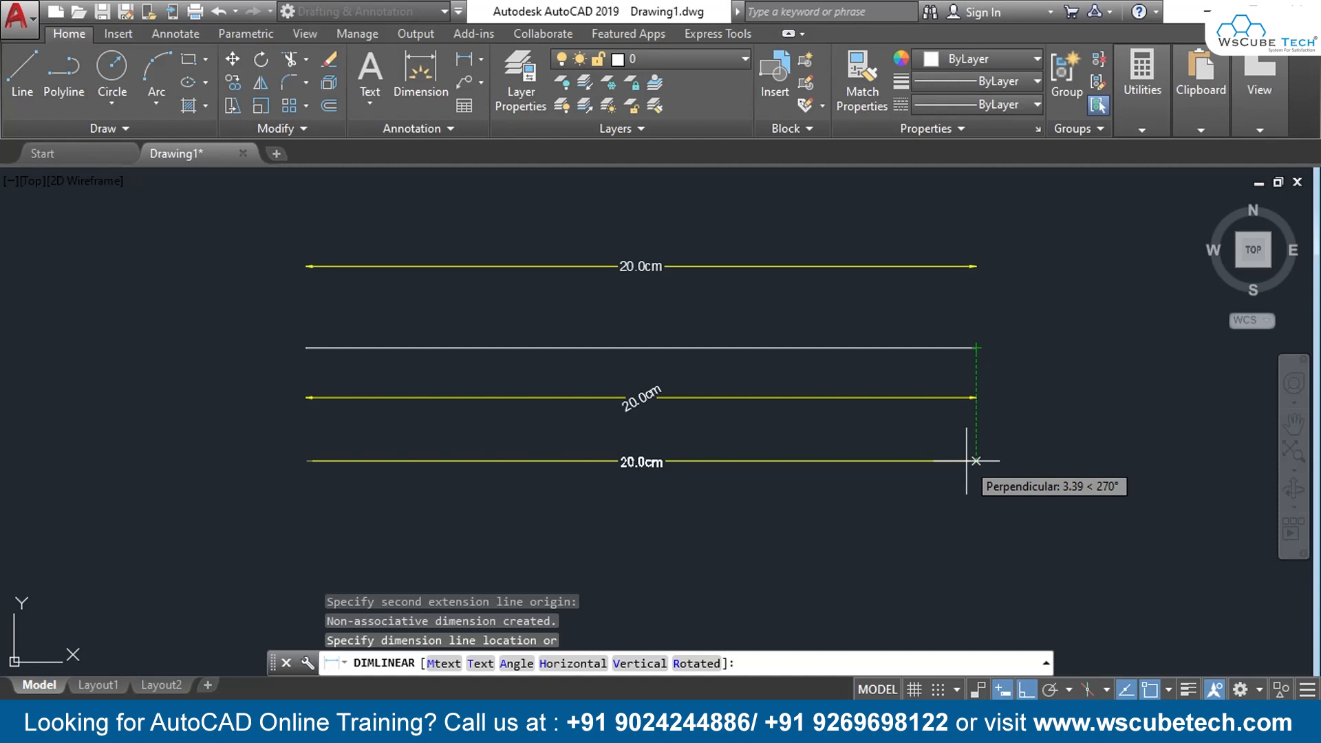
pyautogui.write('h')
pyautogui.press('Return')
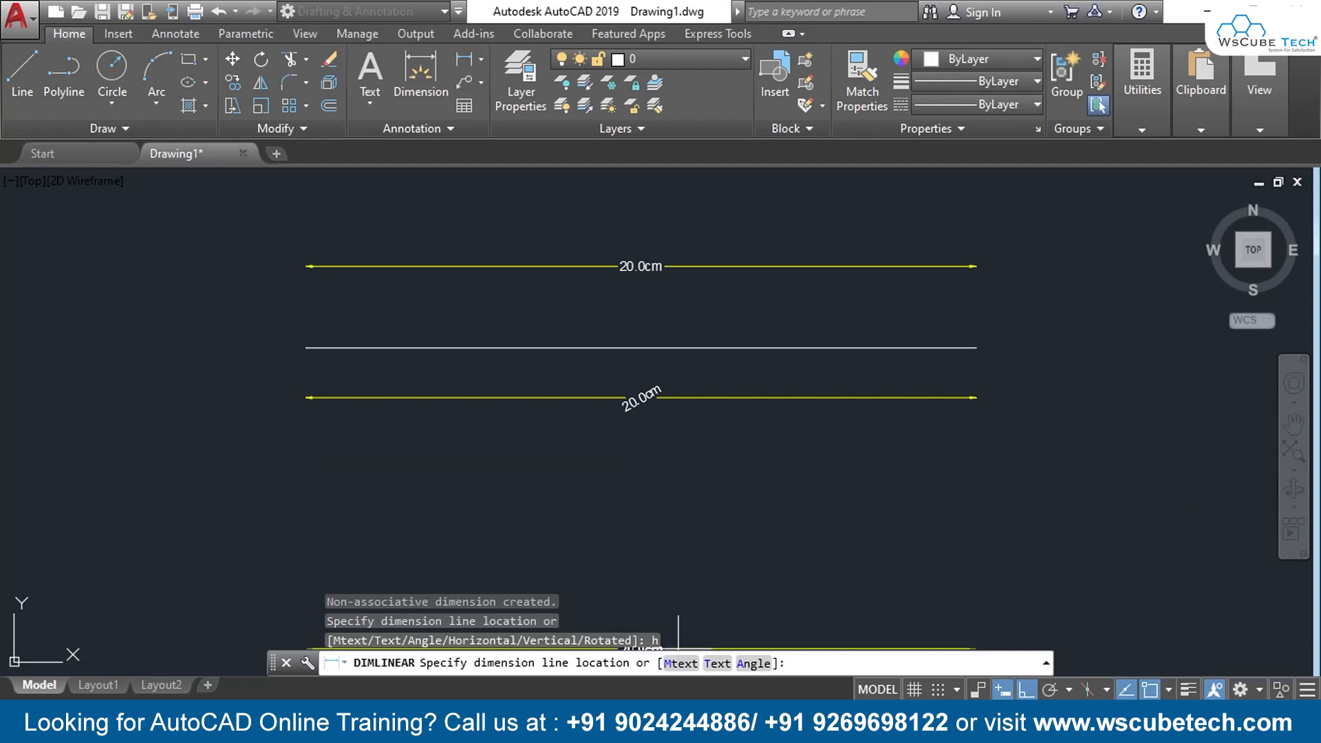
pyautogui.click(756, 445)
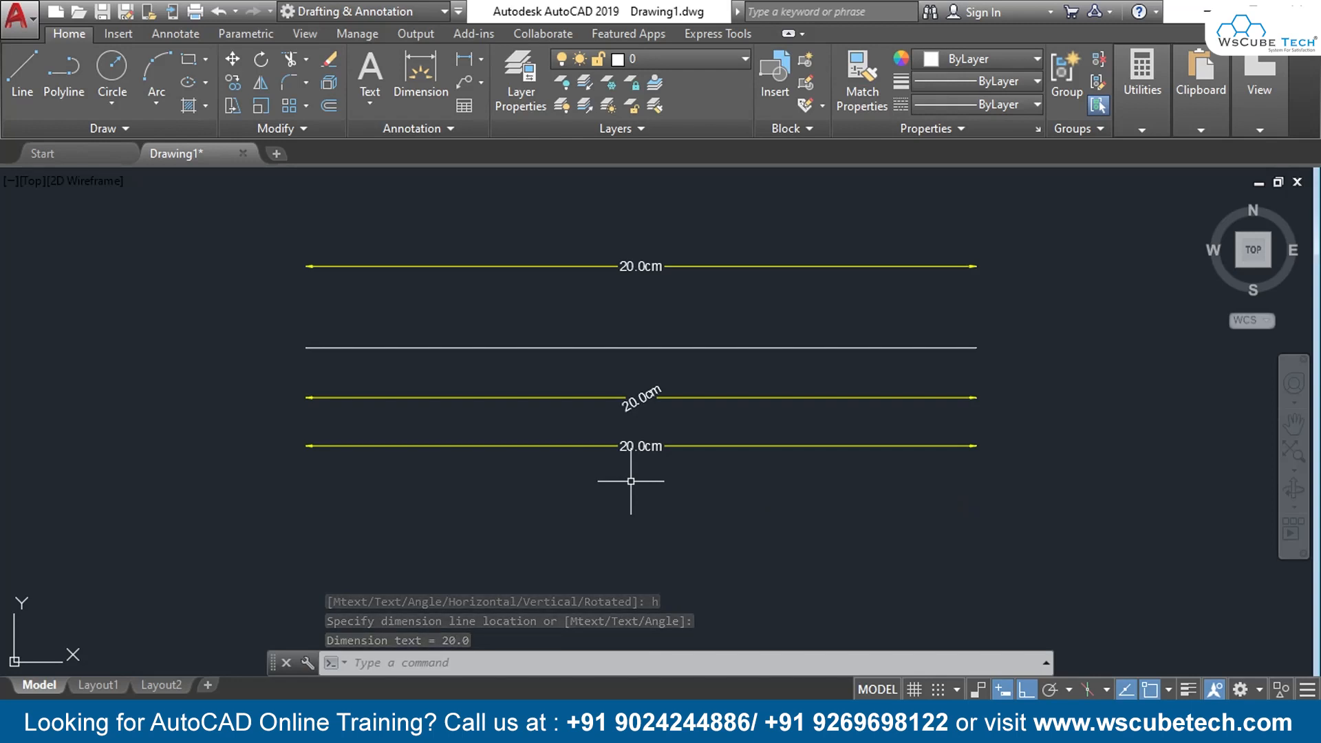
# Step: Add a linear dimension between the line's endpoints using the Vertical option, placed just beyond the line's right end
pyautogui.write('dli')
pyautogui.press('Return')
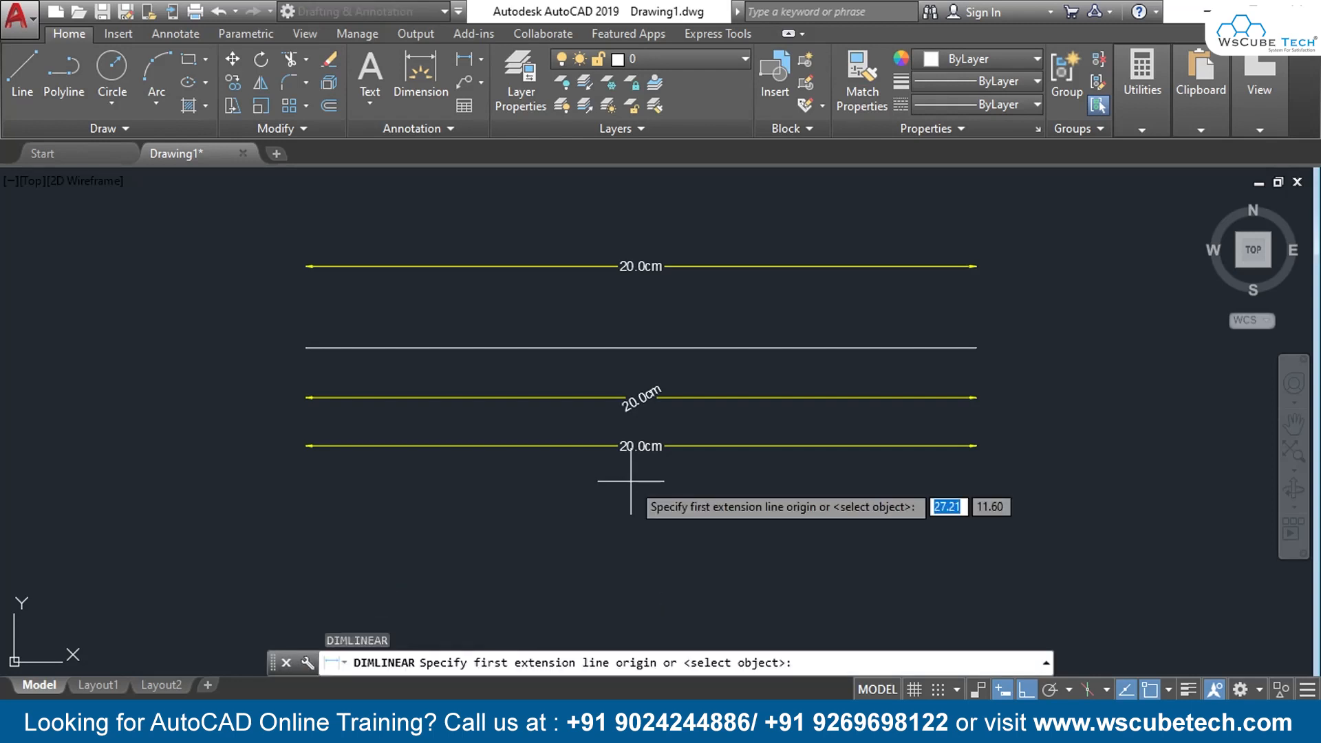
pyautogui.click(305, 347)
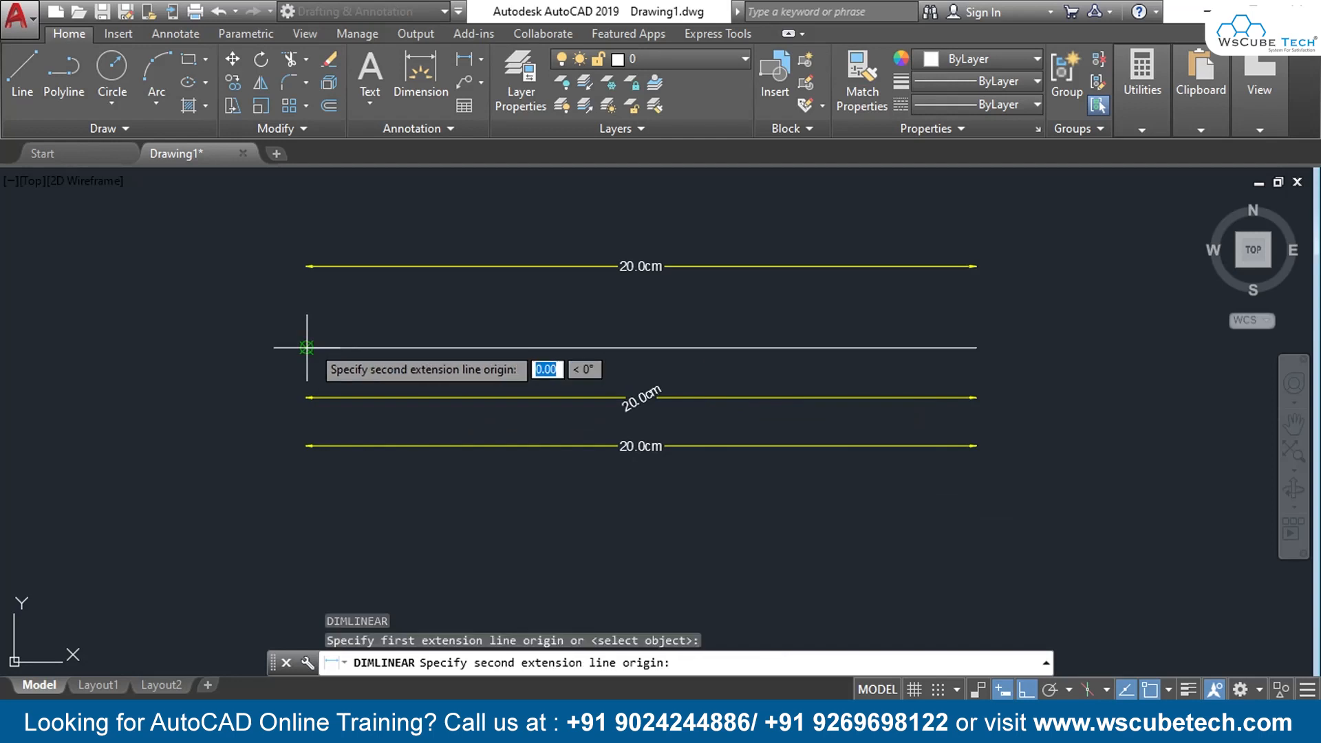
pyautogui.click(977, 347)
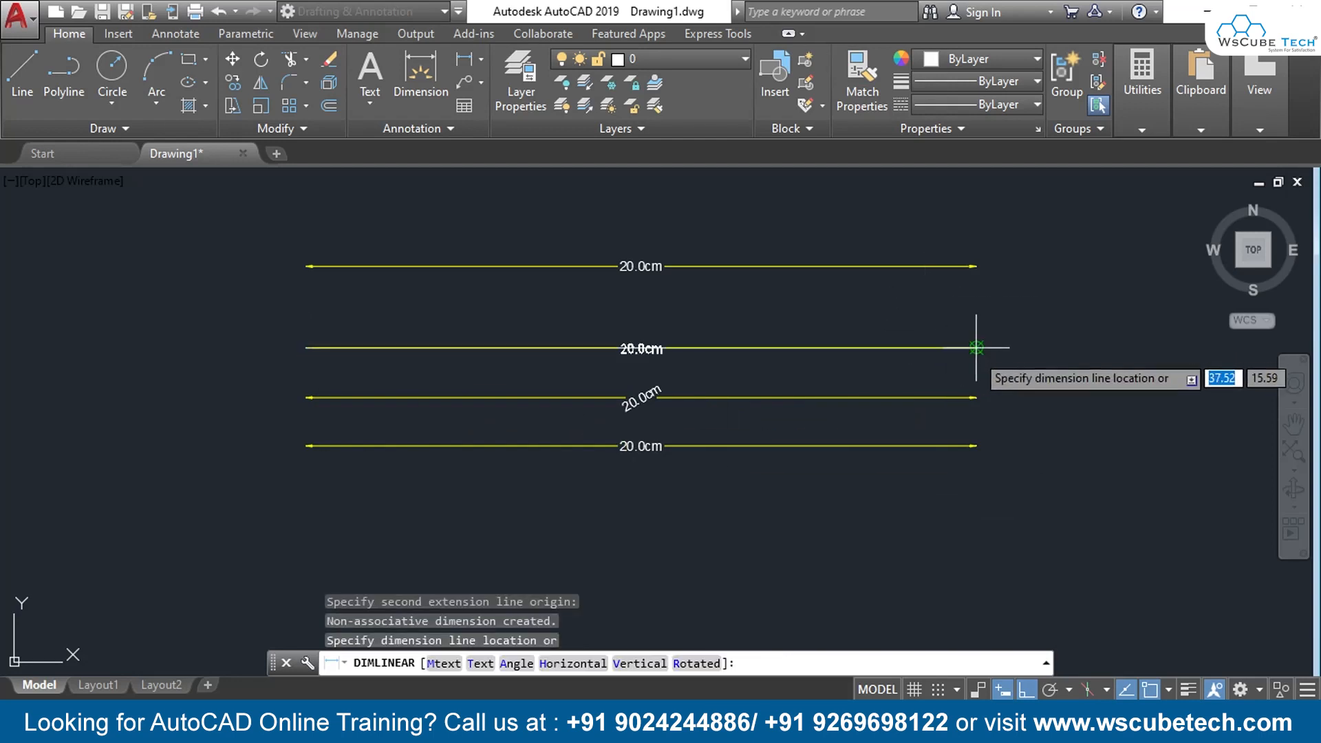
pyautogui.moveTo(933, 493); pyautogui.dragTo(918, 442, button='middle')
pyautogui.write('v')
pyautogui.press('Return')
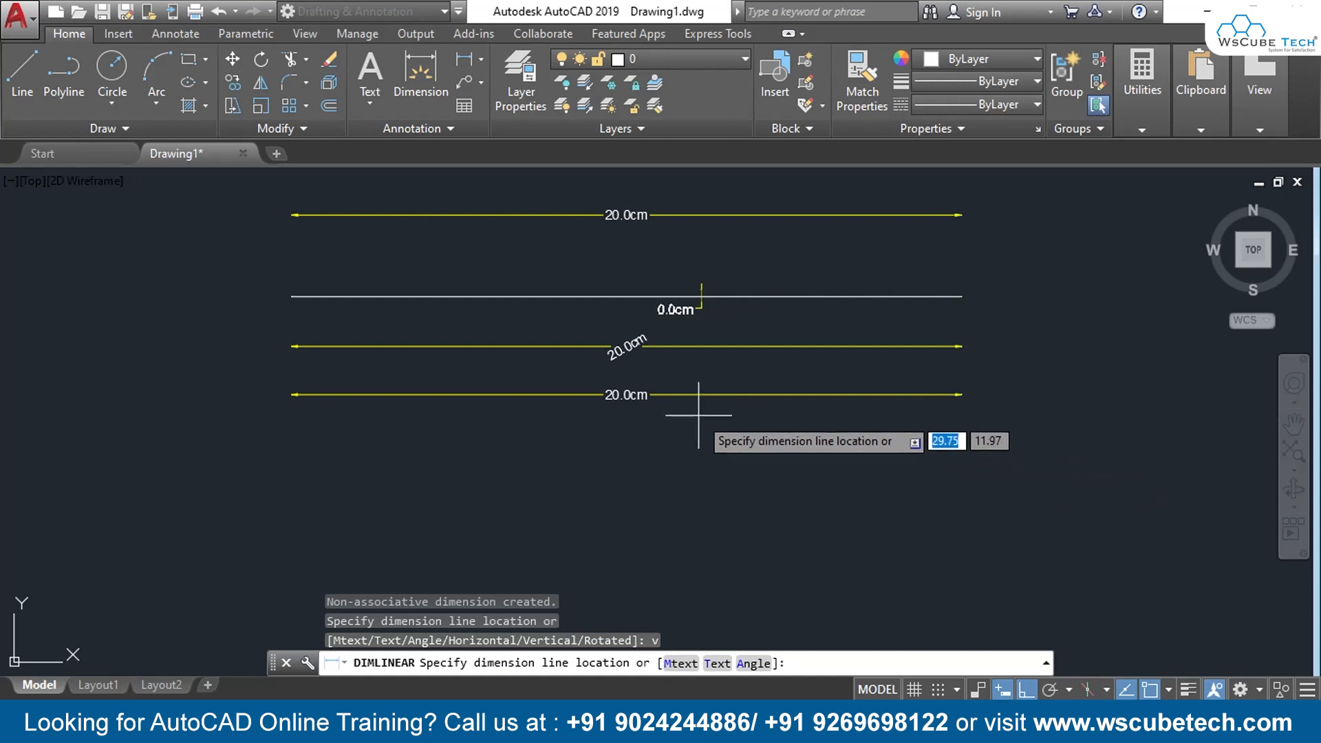
pyautogui.click(1018, 350)
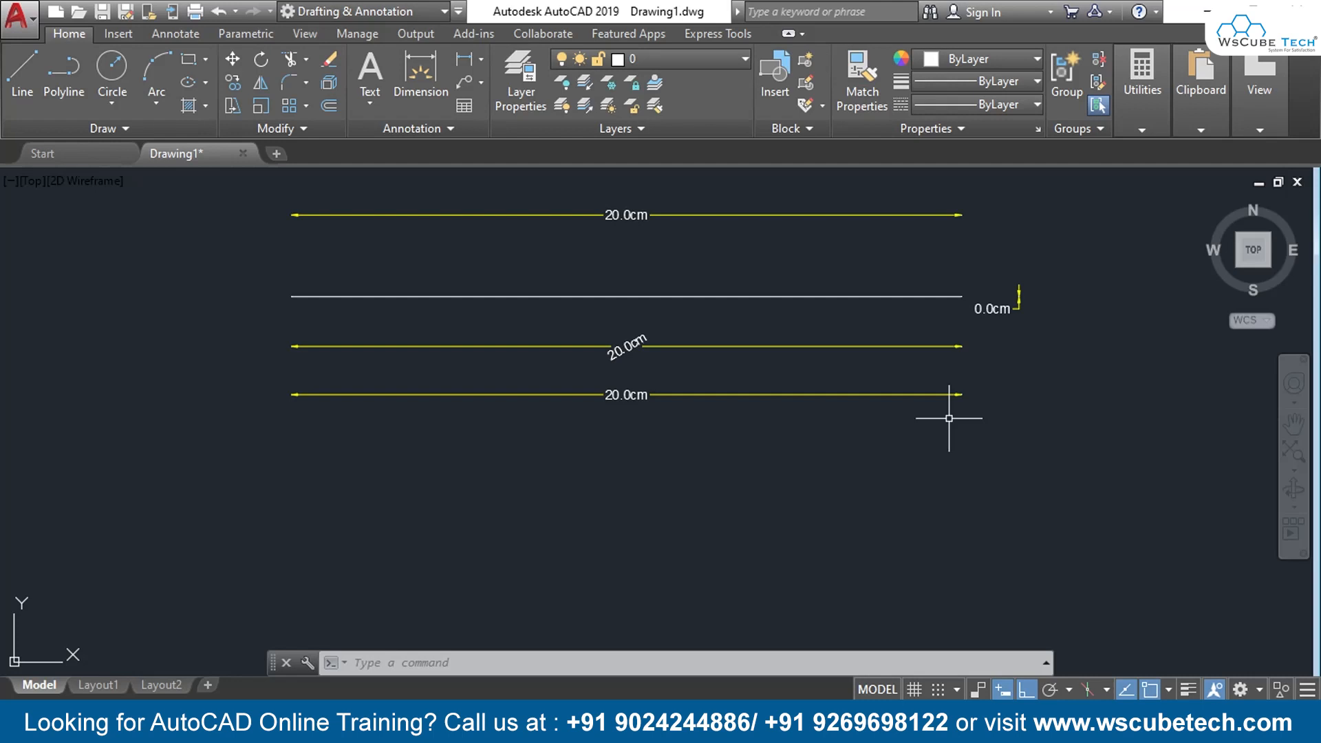
# Step: Add a linear dimension between the line's endpoints using the Rotated option at 30 degrees, placed diagonally below the line
pyautogui.write('dli')
pyautogui.press('Return')
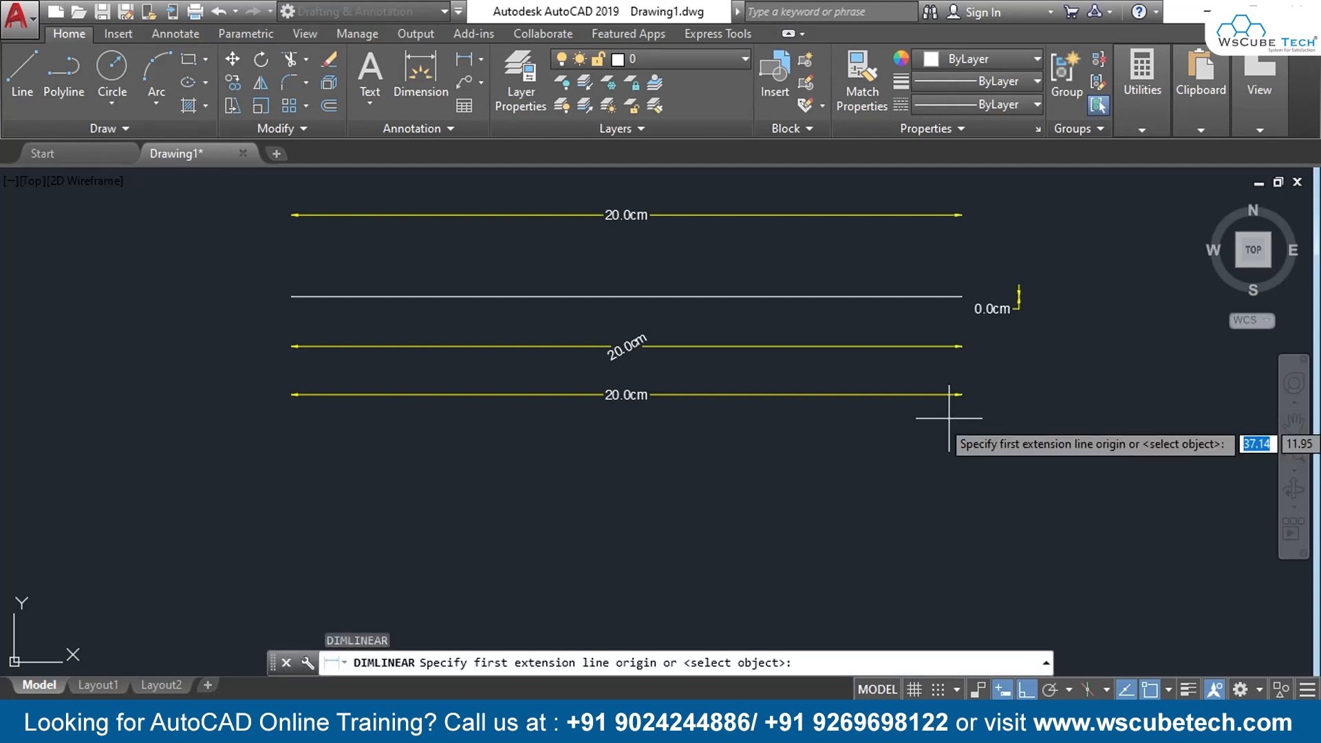
pyautogui.click(291, 295)
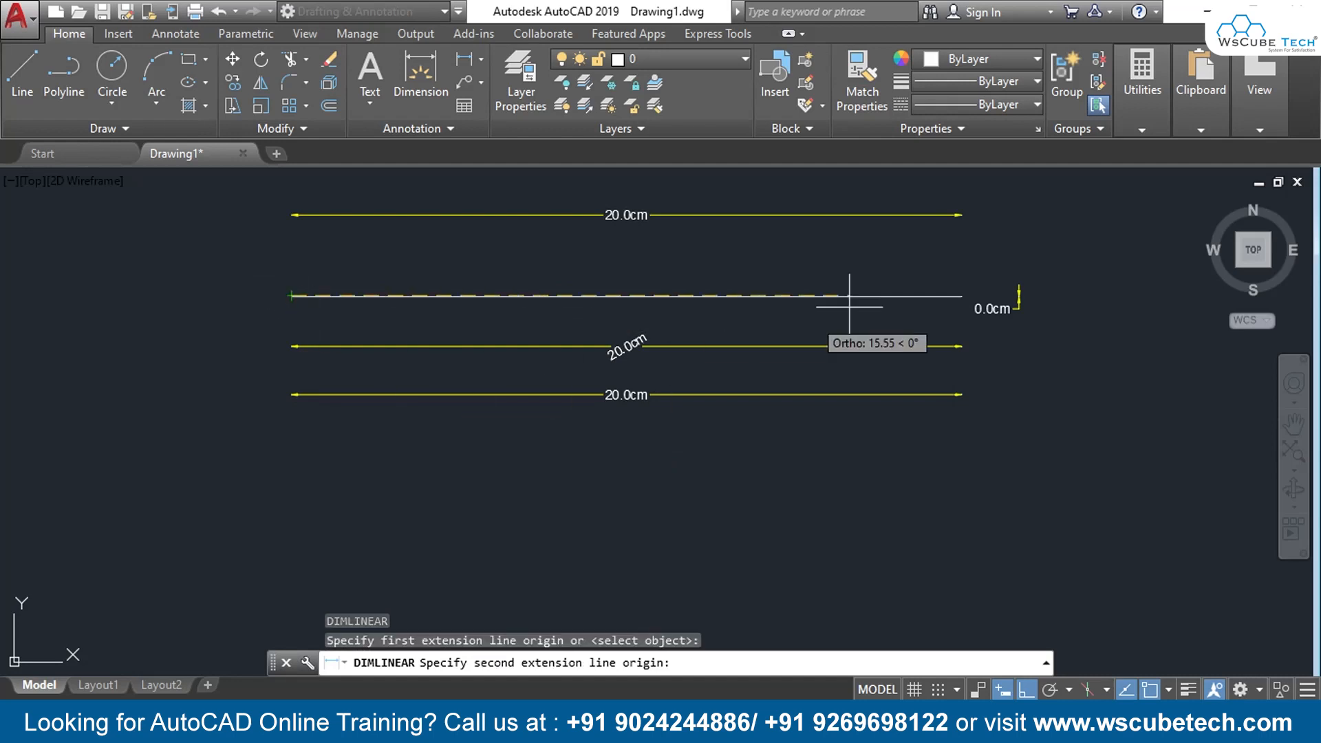
pyautogui.click(961, 296)
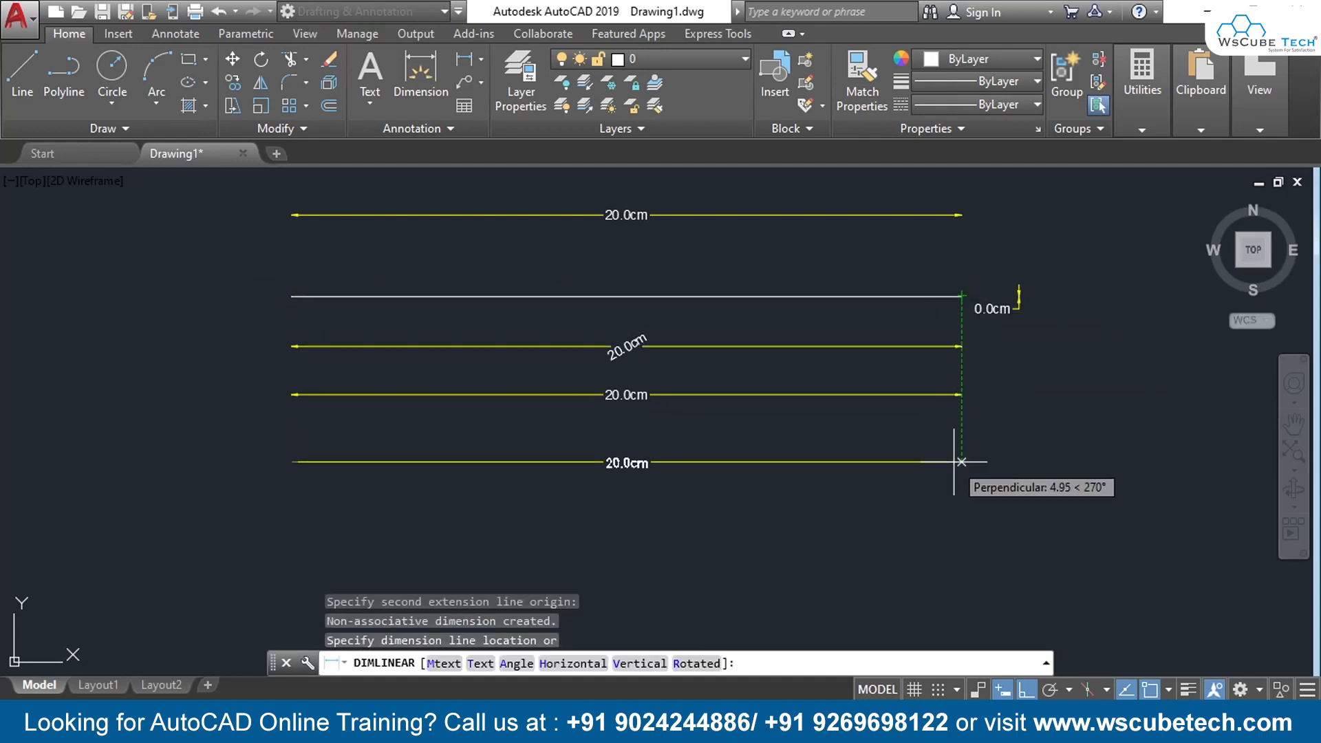
pyautogui.write('r')
pyautogui.press('Return')
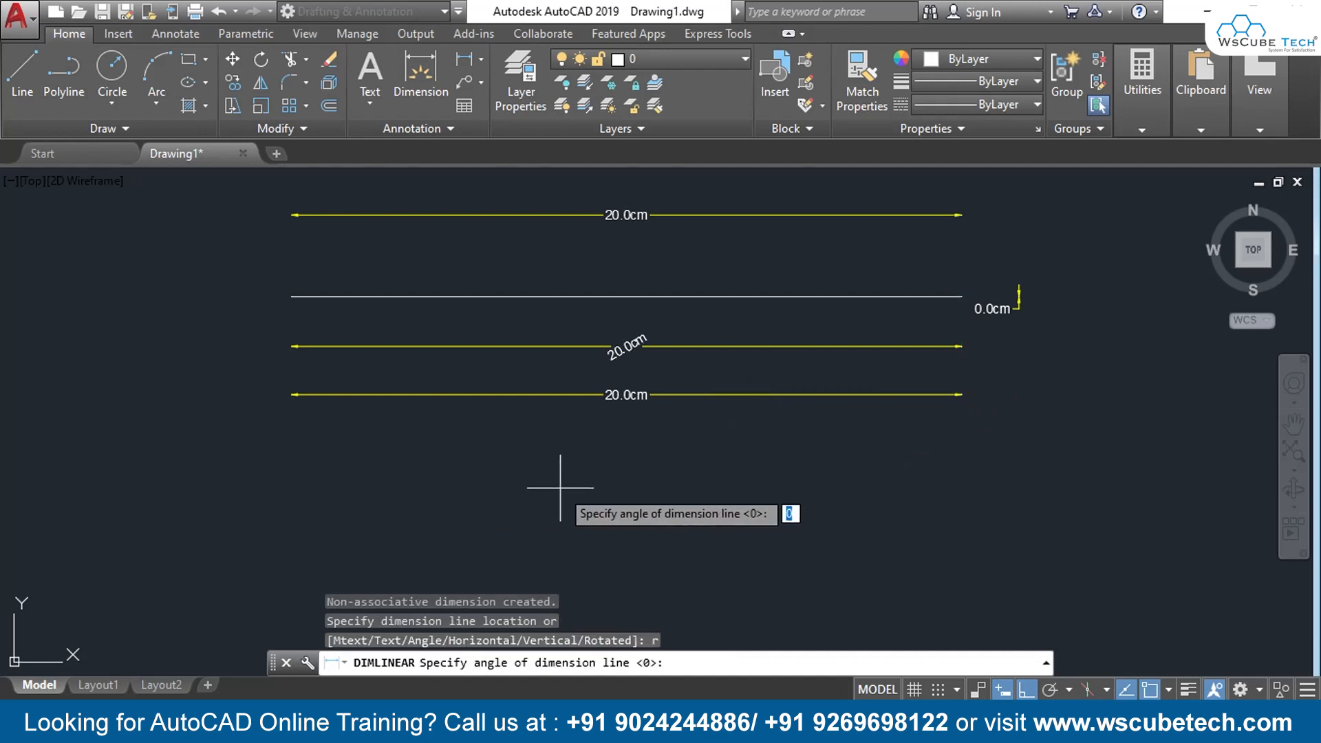
pyautogui.press('Return')
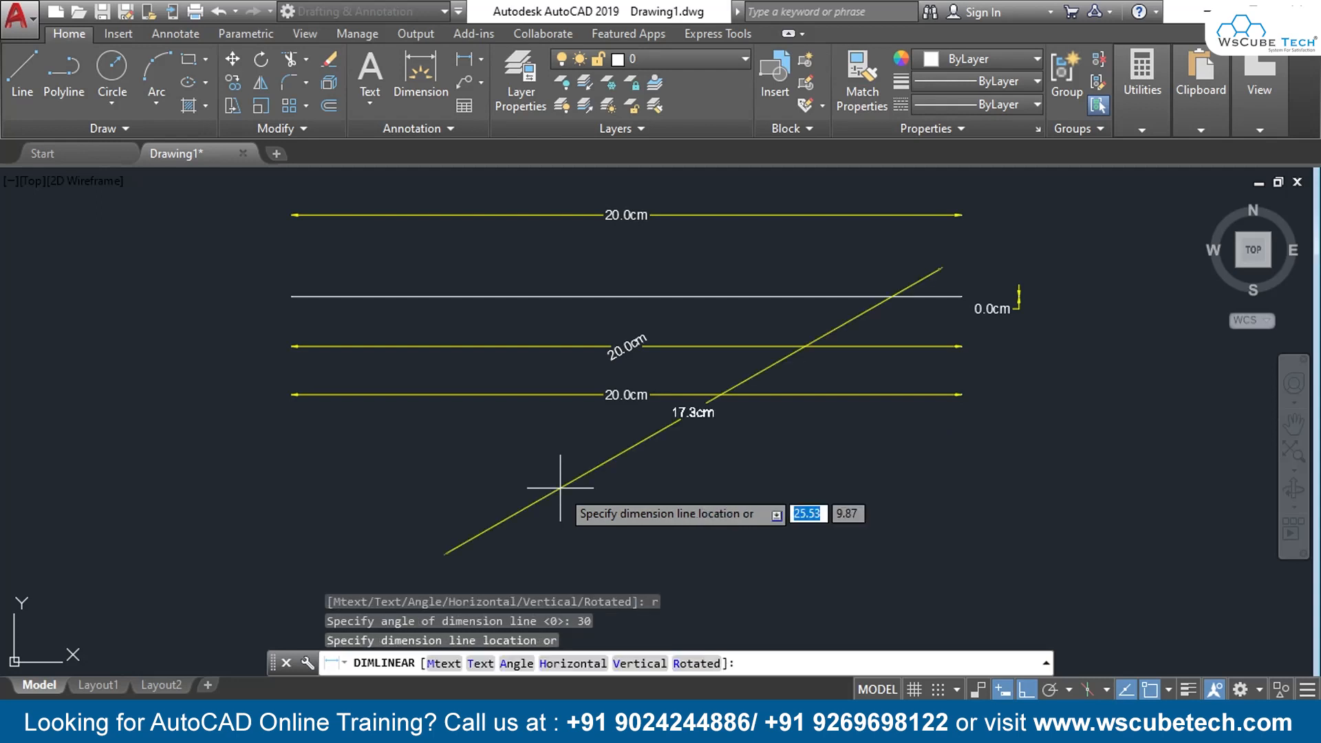
pyautogui.click(634, 489)
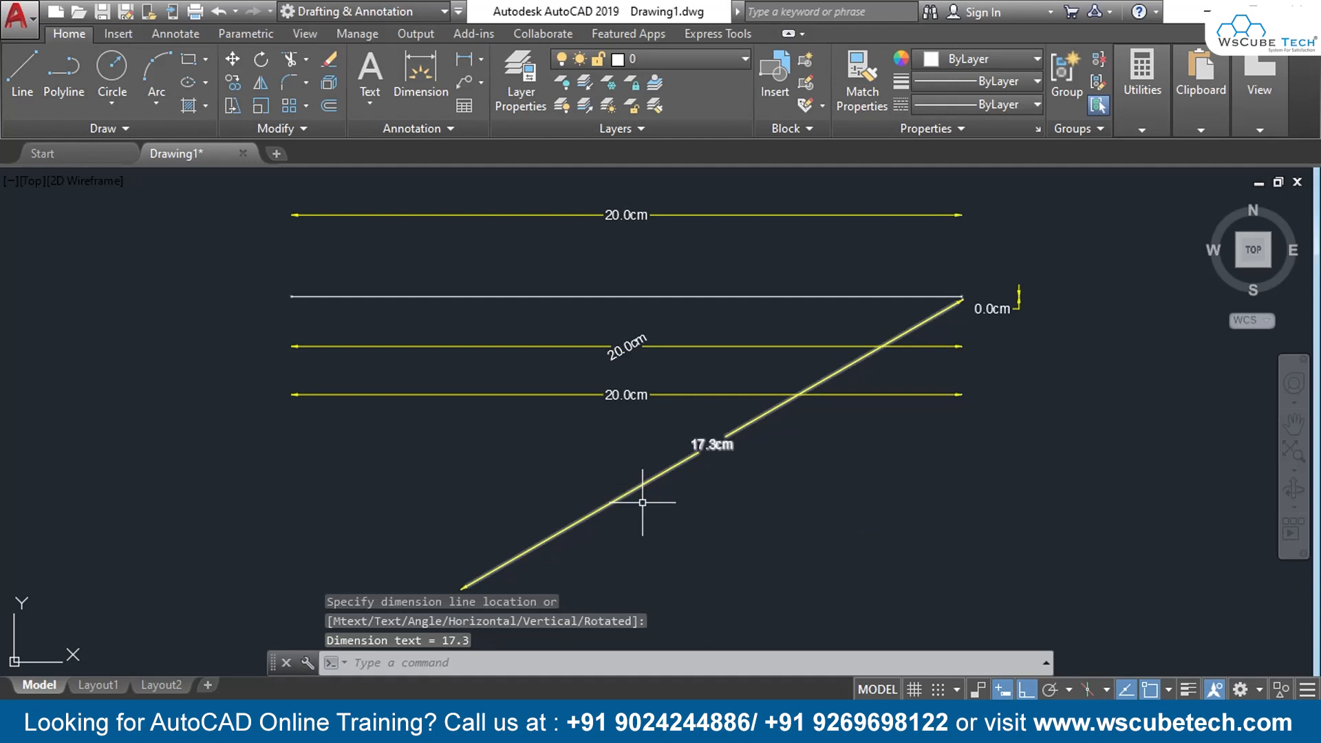
pyautogui.moveTo(688, 529); pyautogui.dragTo(678, 435, button='middle')
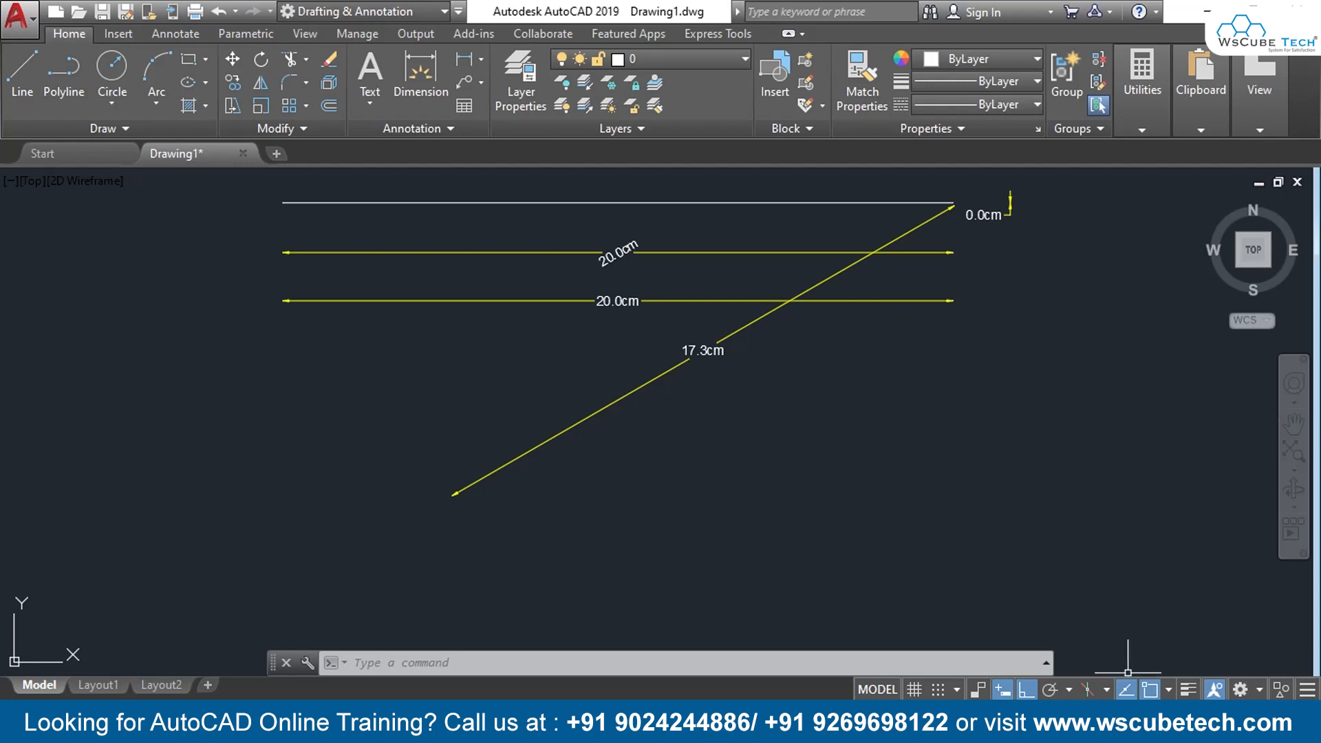
# Step: Turn on isometric drafting with the left isoplane
pyautogui.click(1088, 690)
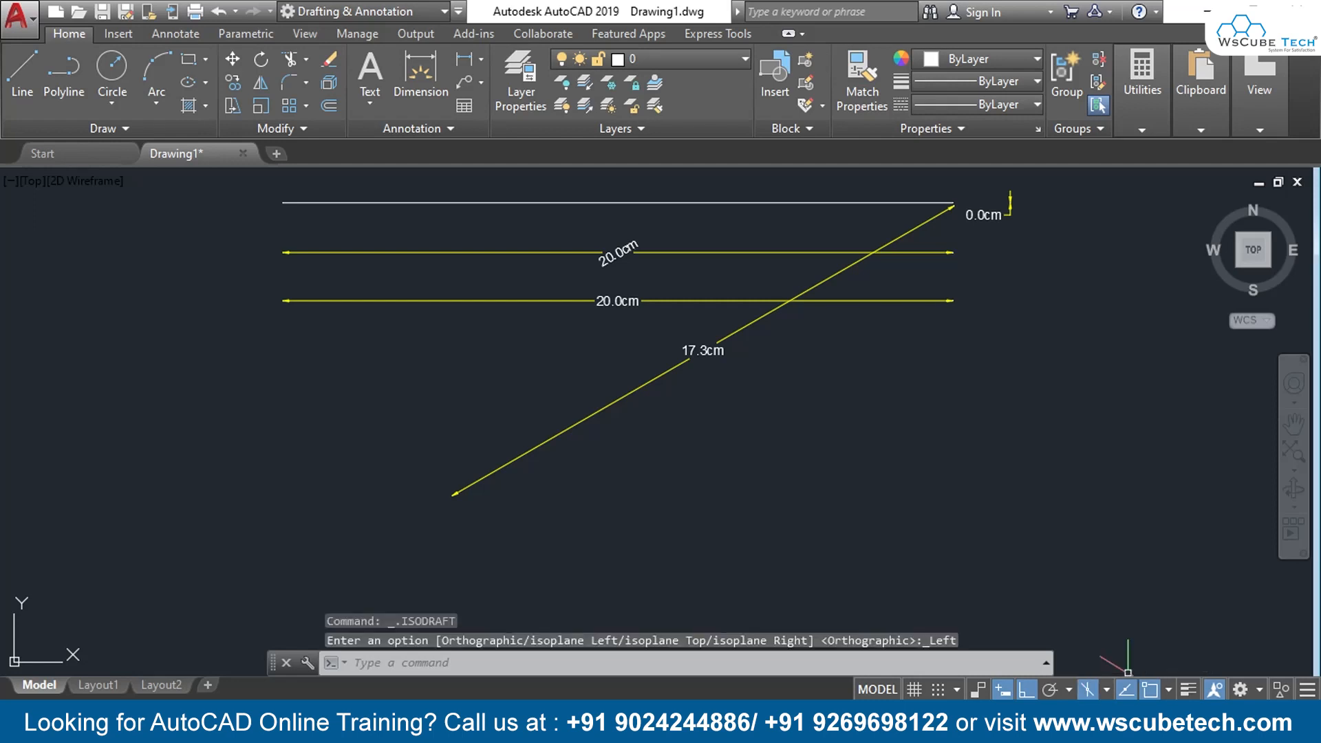
# Step: Draw a closed four-sided outline below the dimensions with the Line command, switching Ortho off for free angles
pyautogui.write('l')
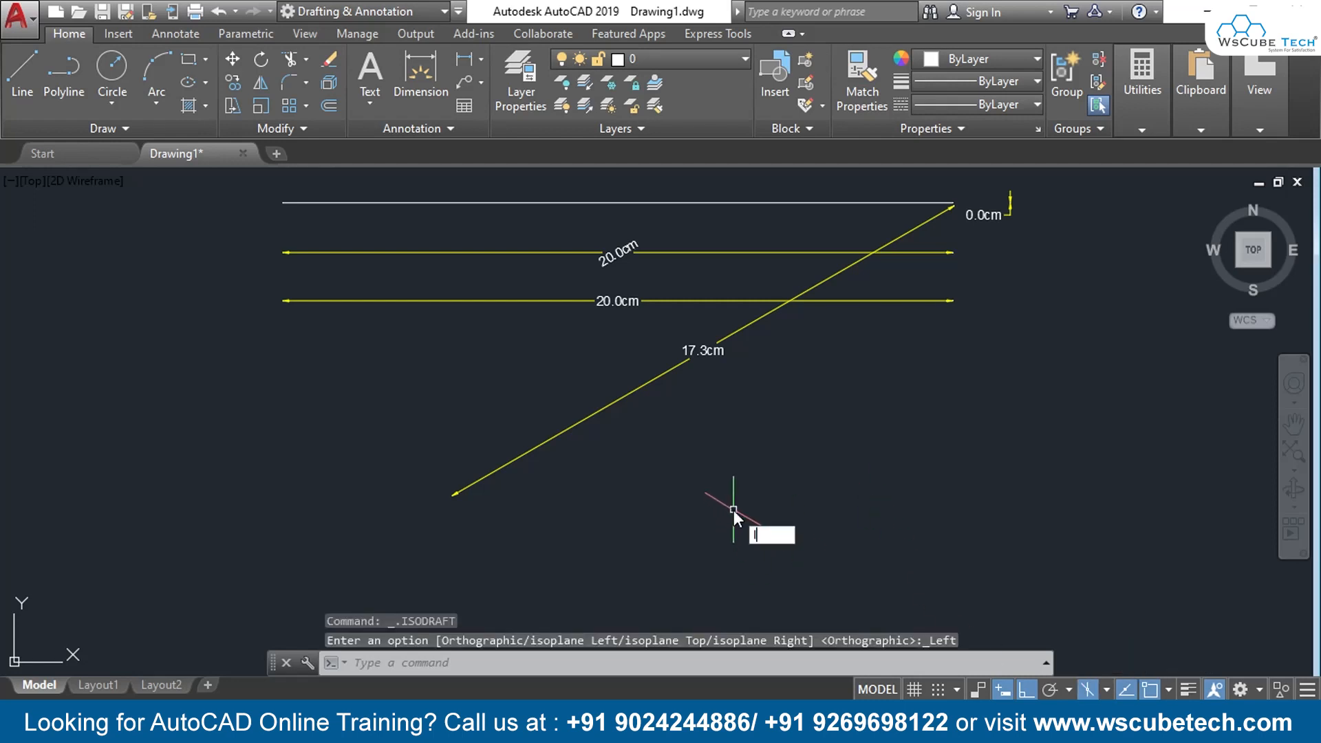
pyautogui.press('Return')
pyautogui.click(807, 503)
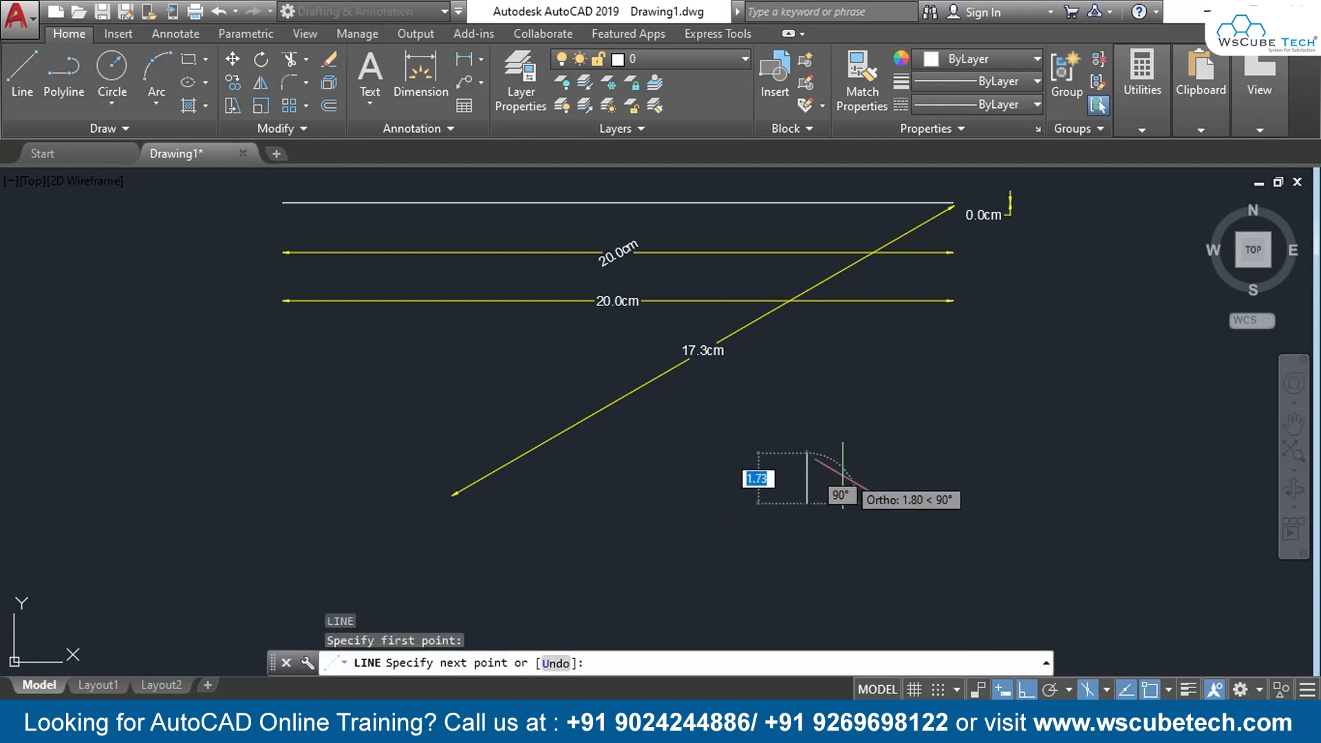
pyautogui.press('F8')
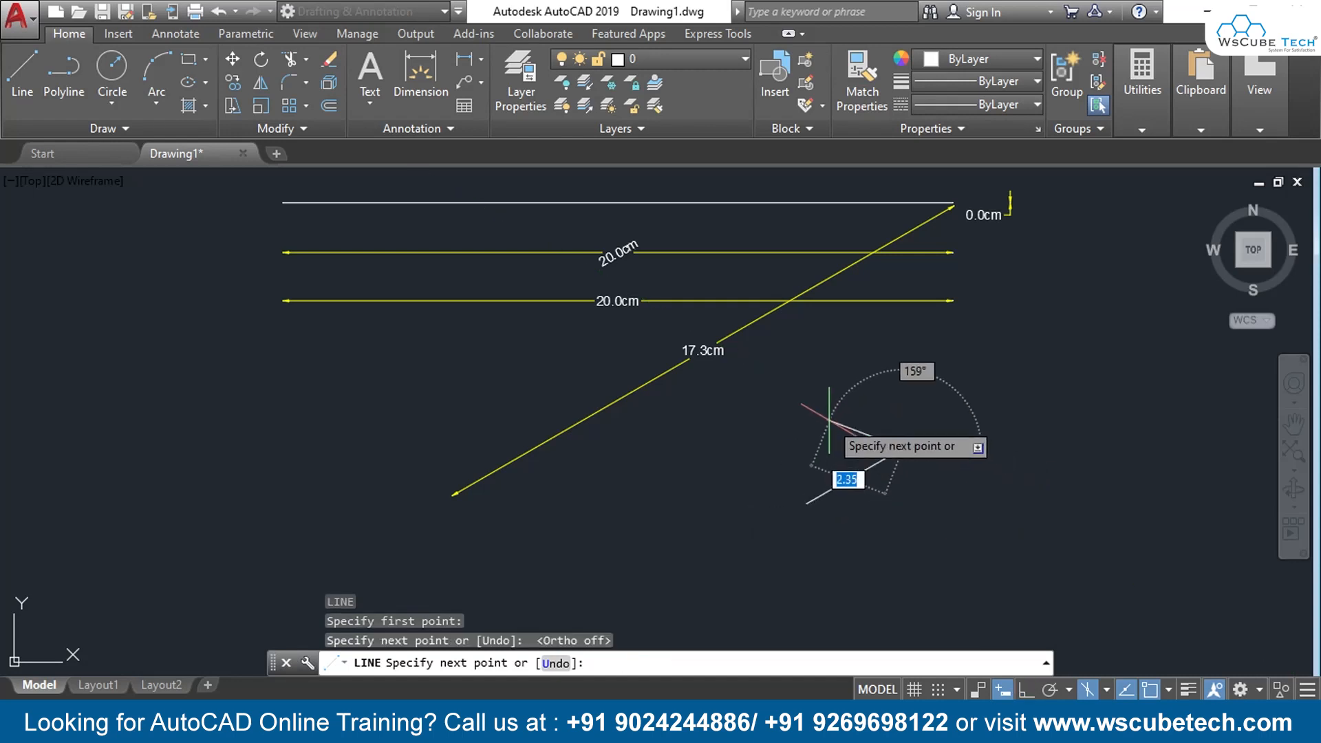
pyautogui.click(901, 447)
pyautogui.click(769, 431)
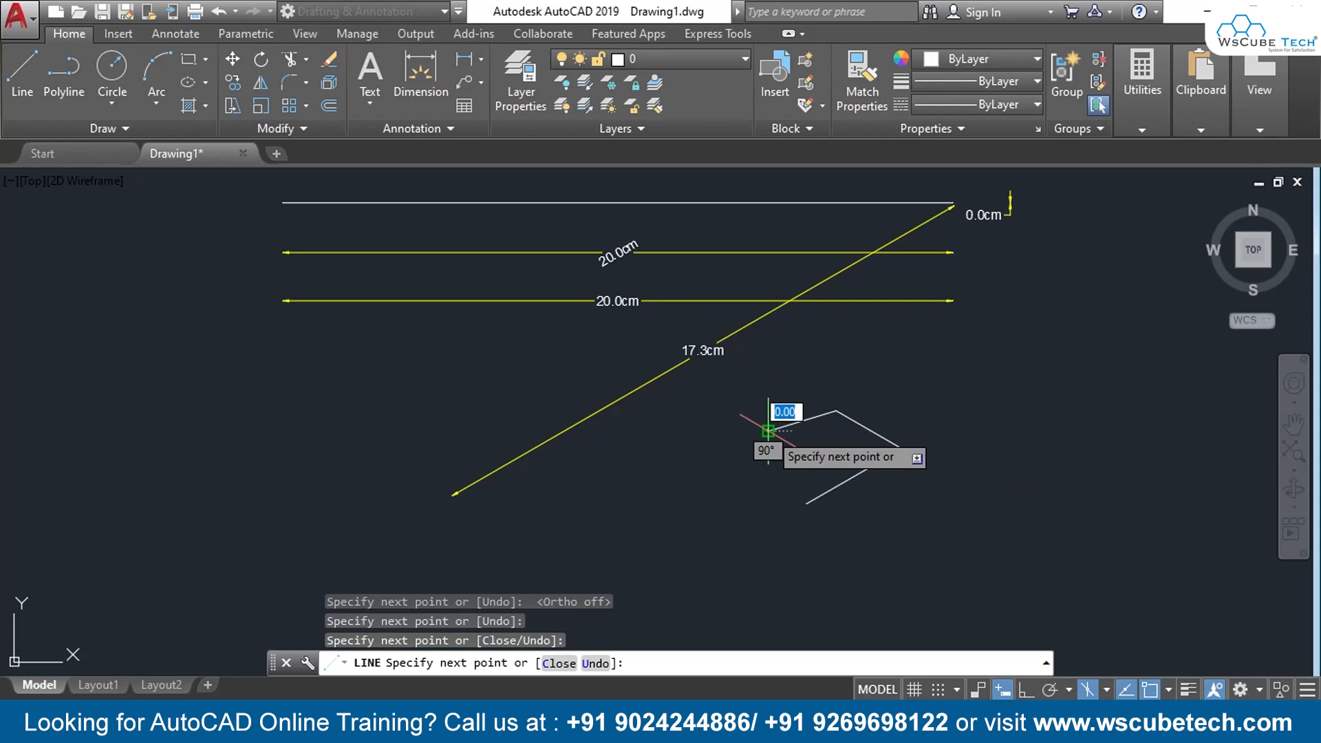
pyautogui.click(807, 502)
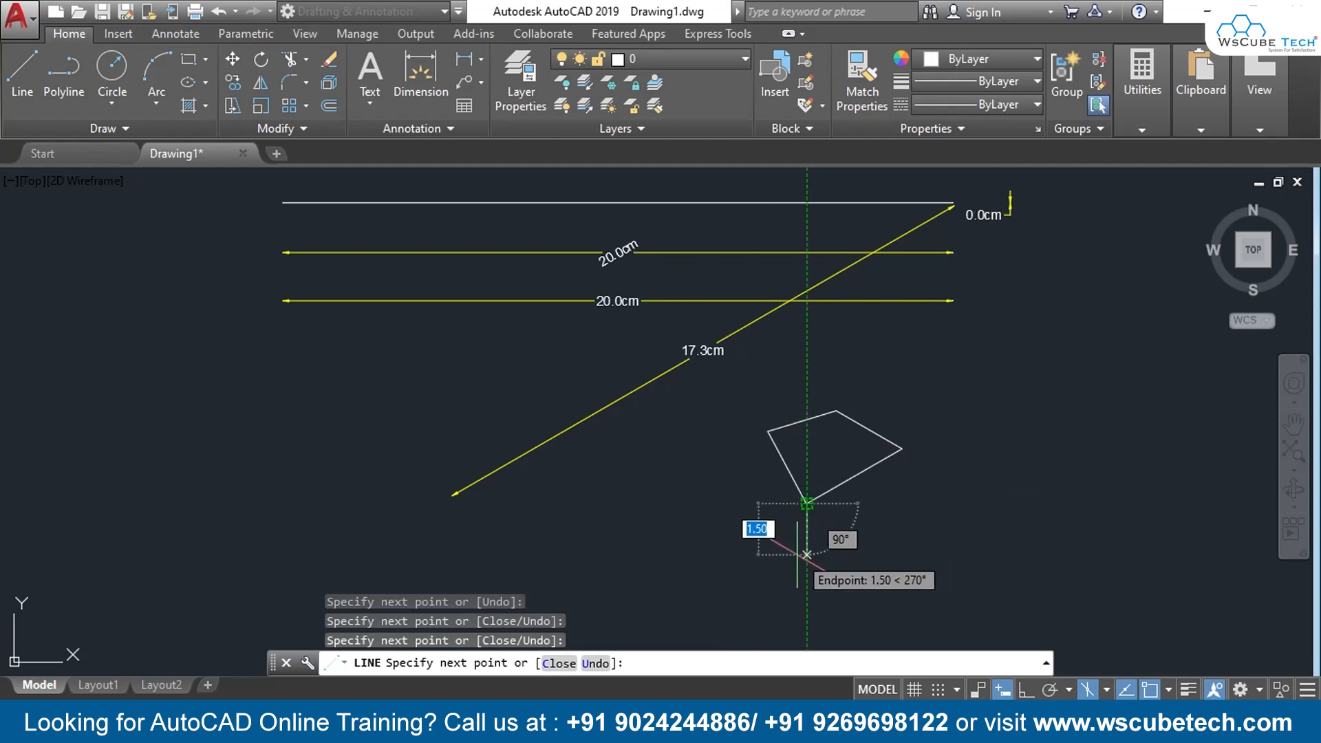
# Step: Extend the outline with a lower face: about 1.5 cm straight down, across diagonally, and back up to its rightmost corner
pyautogui.click(807, 553)
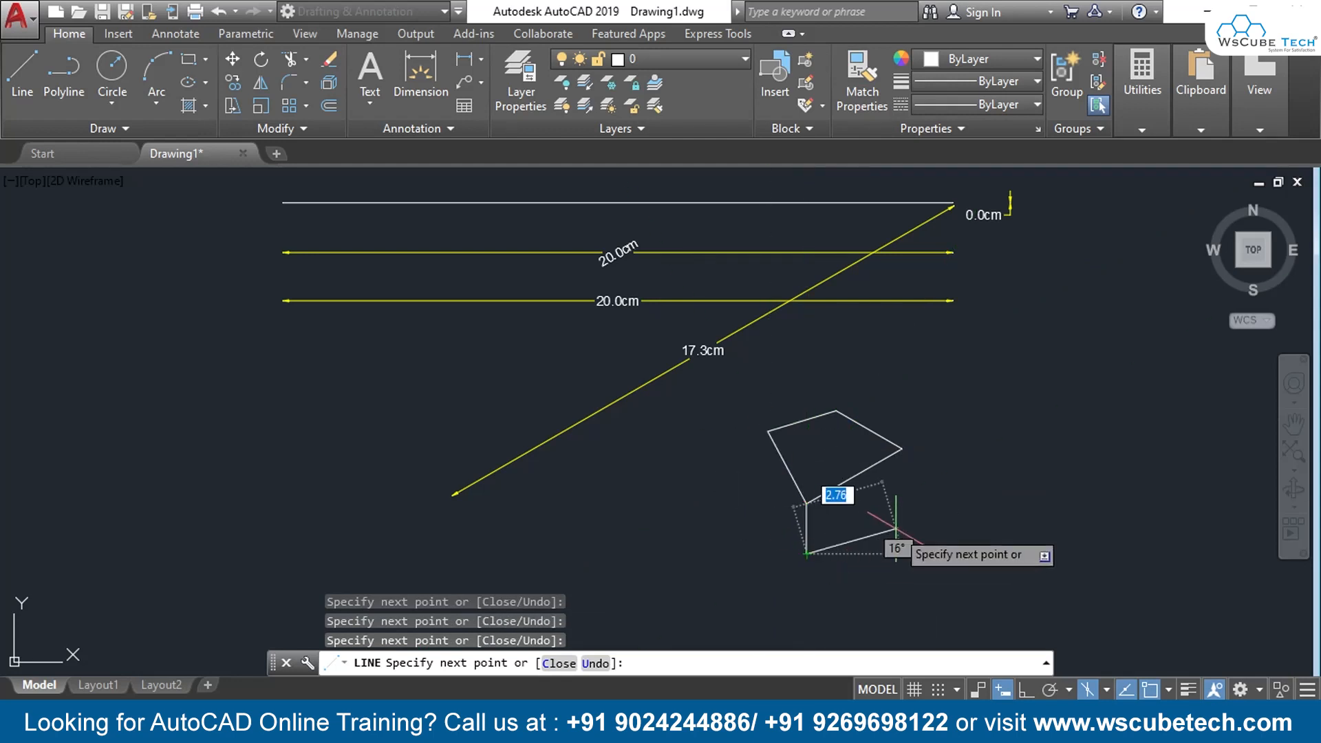
pyautogui.click(912, 493)
pyautogui.click(902, 447)
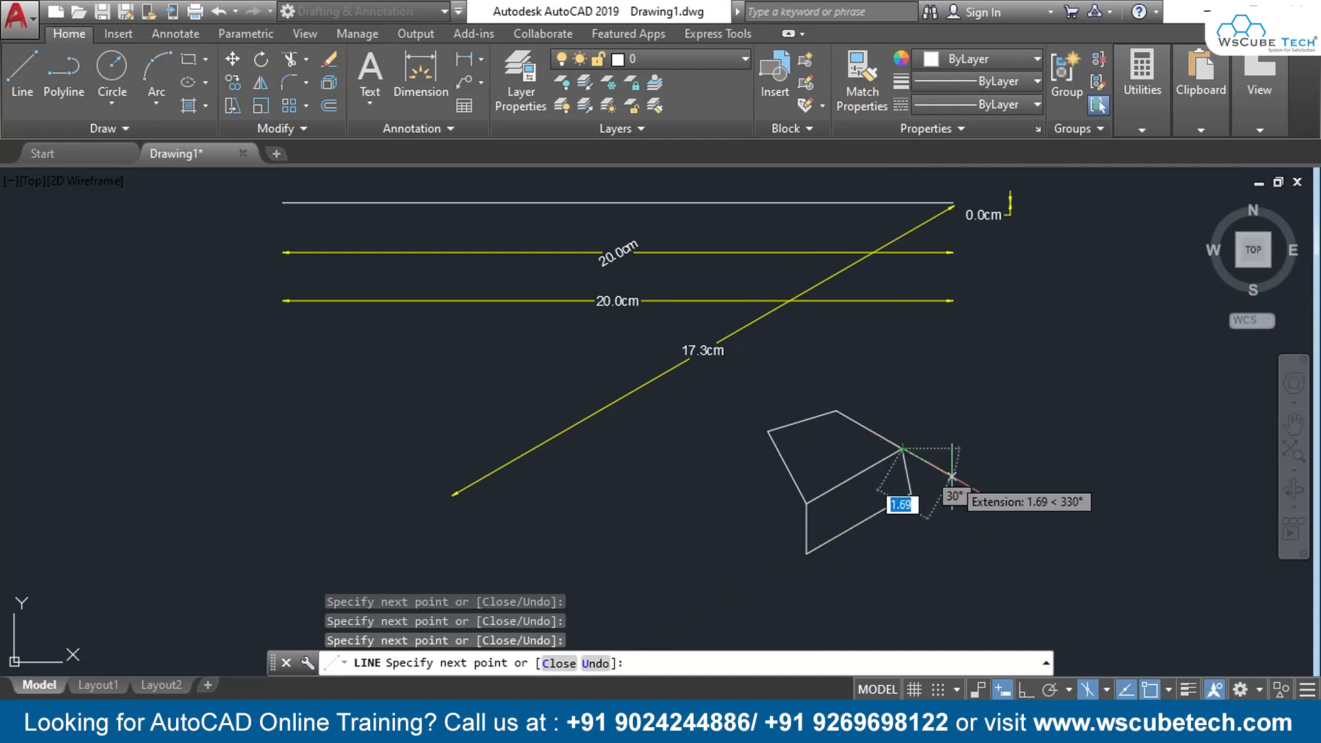
pyautogui.press('Return')
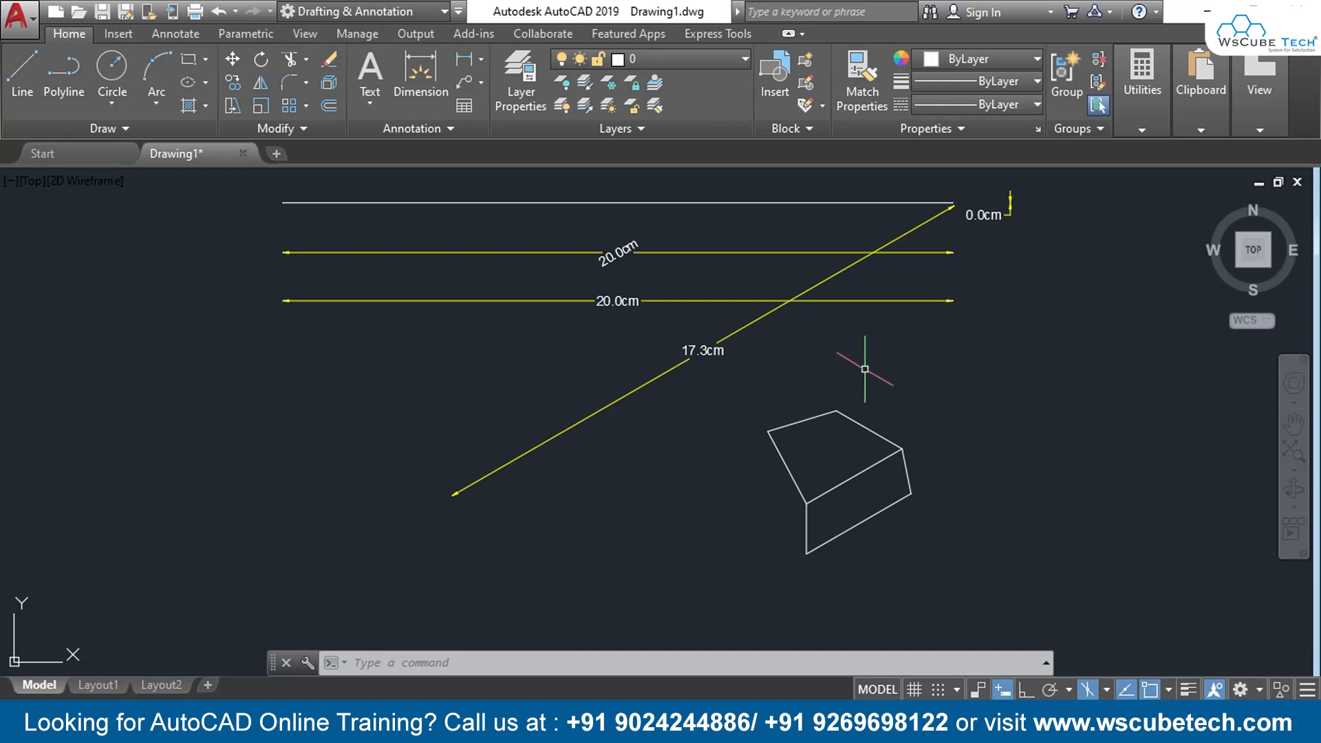
# Step: Erase the whole freehand isometric outline below the dimensions
pyautogui.click(956, 372)
pyautogui.click(736, 553)
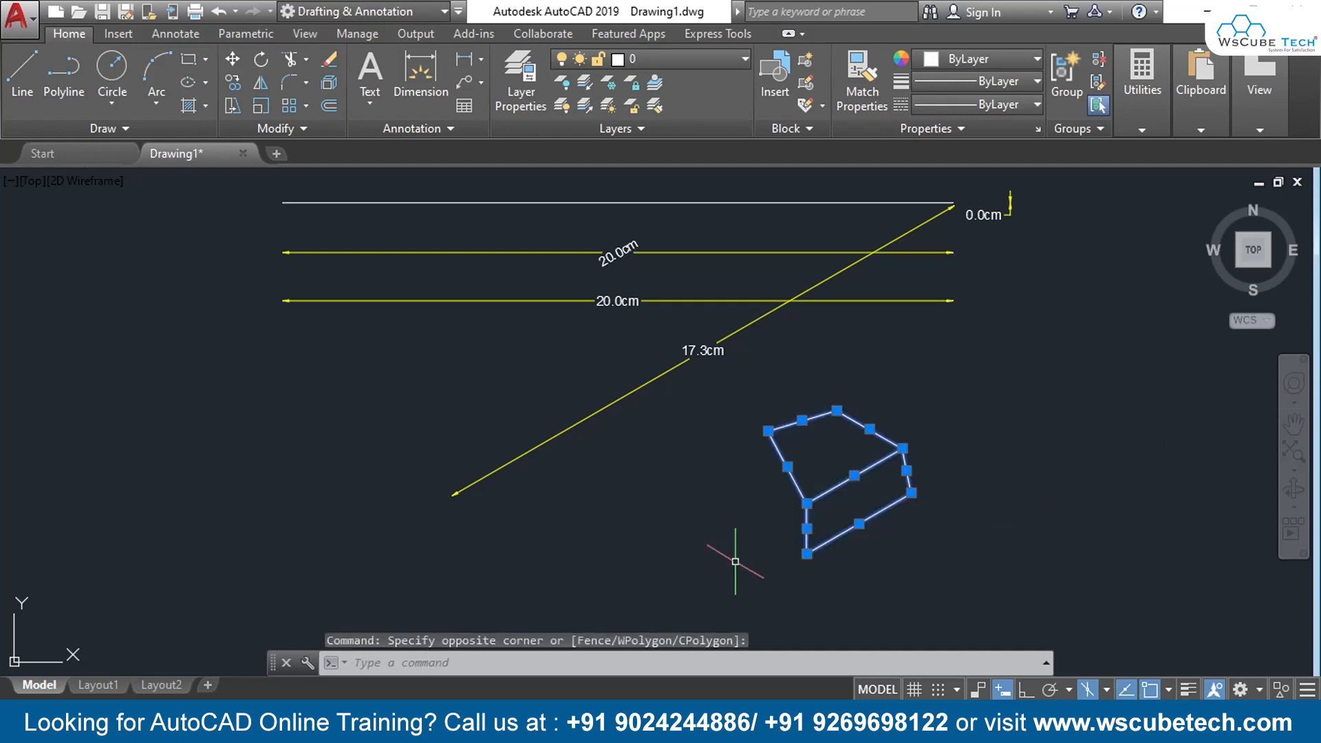
pyautogui.press('Delete')
pyautogui.scroll(3, 758, 435)
pyautogui.scroll(-3, 756, 438)
pyautogui.scroll(-2, 757, 442)
pyautogui.moveTo(759, 445); pyautogui.dragTo(766, 534, button='middle')
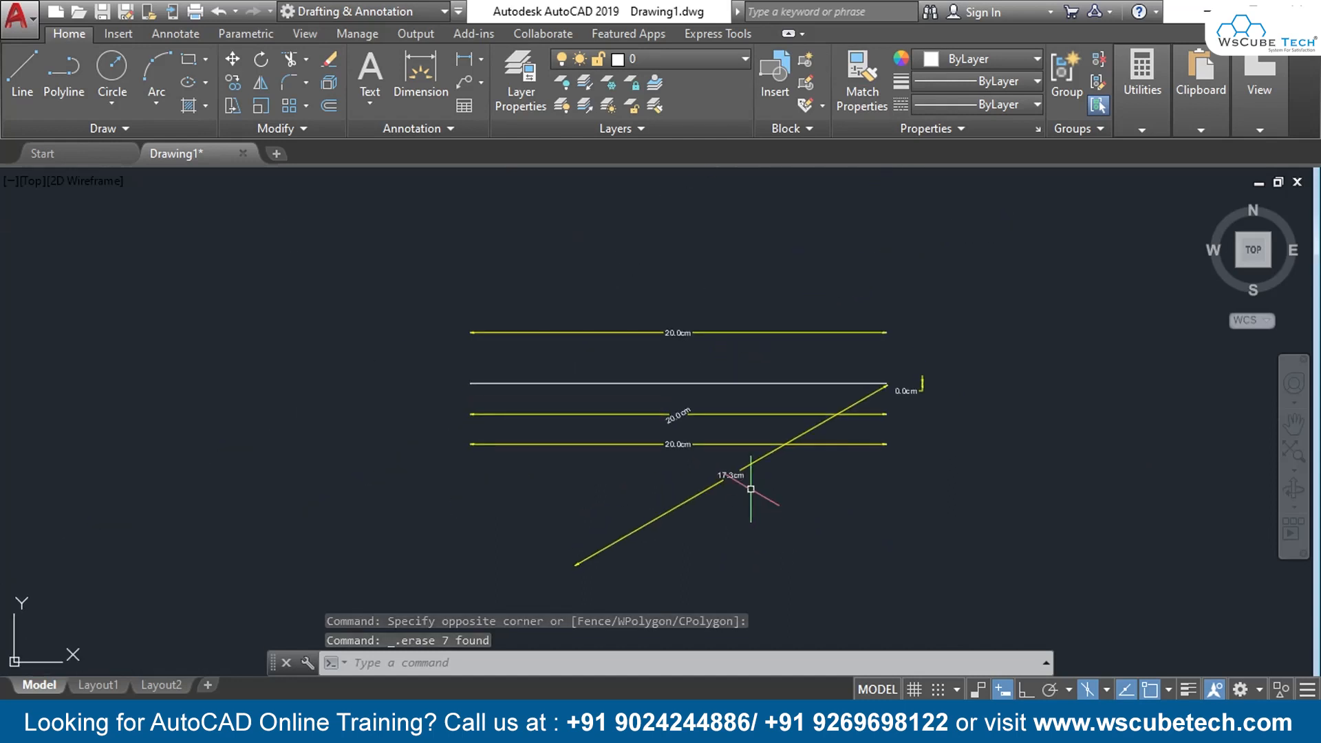
pyautogui.scroll(2, 748, 488)
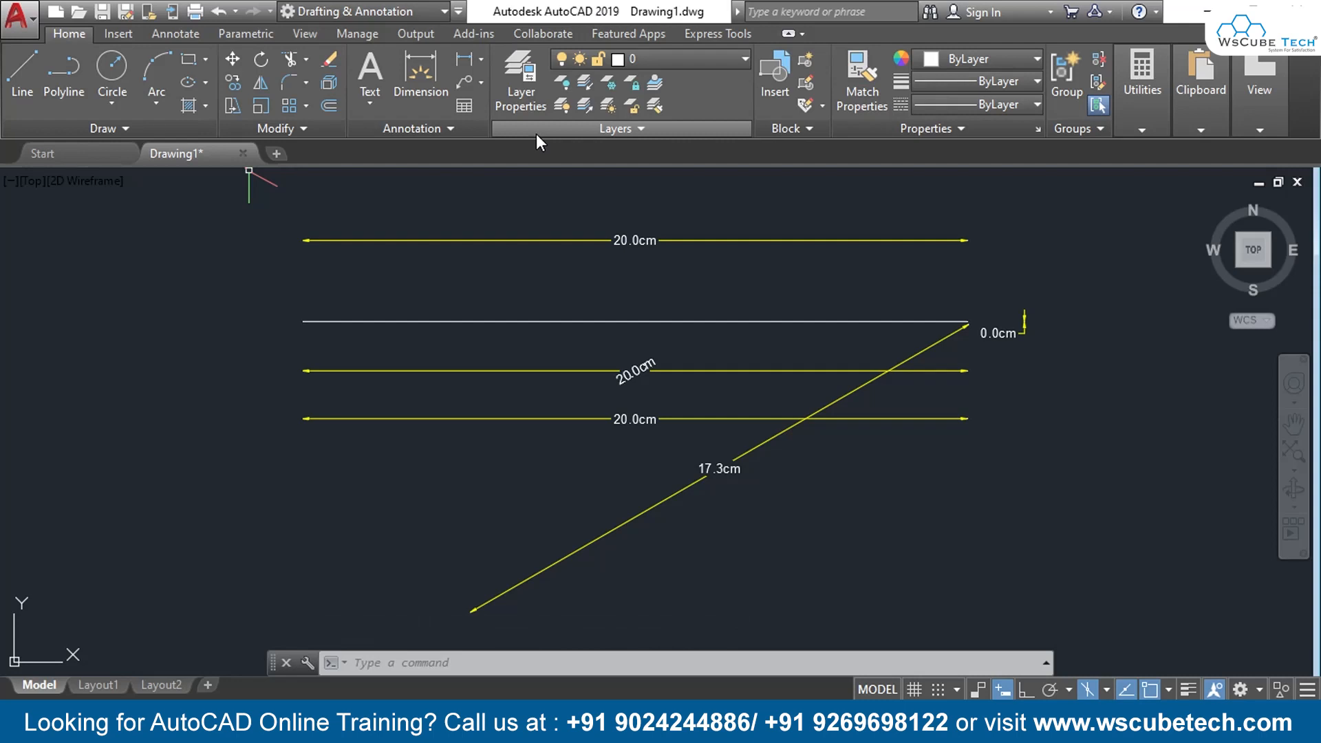
# Step: Turn off isometric drafting to return to orthographic mode
pyautogui.click(481, 57)
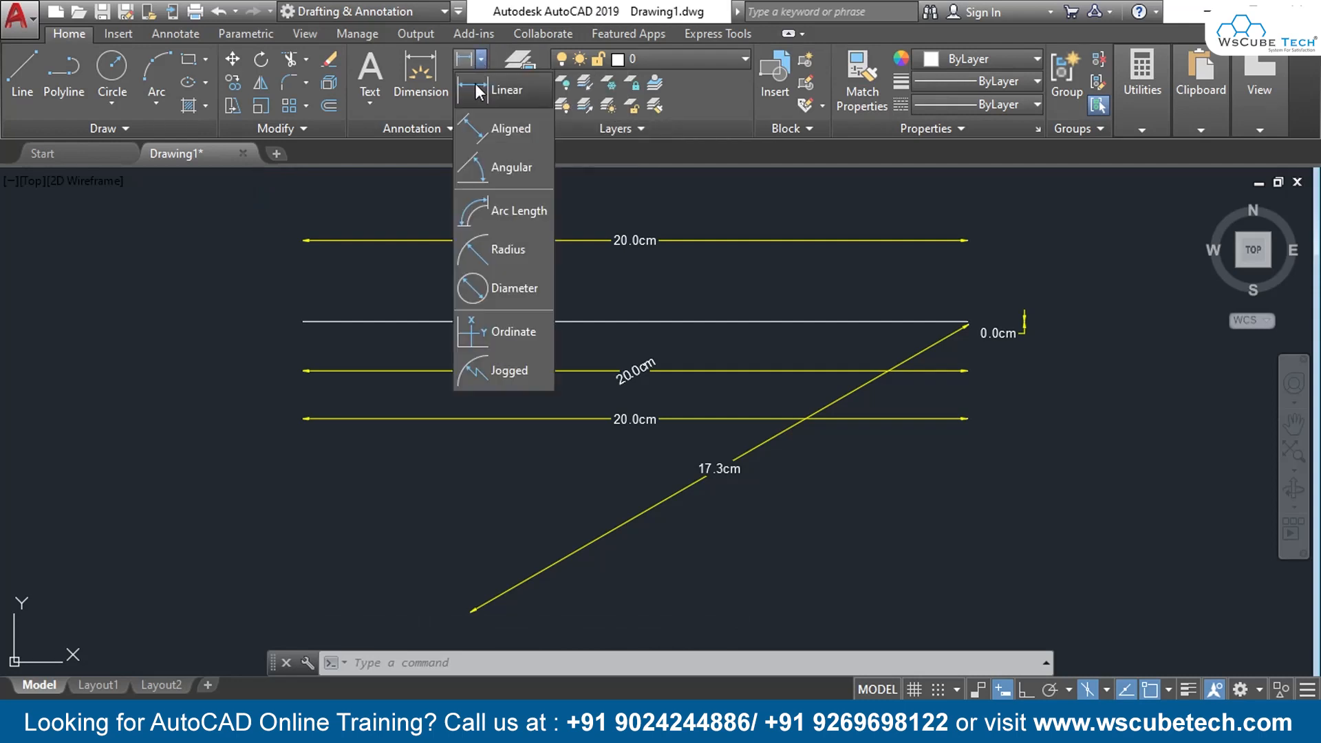
pyautogui.click(687, 199)
pyautogui.click(1086, 689)
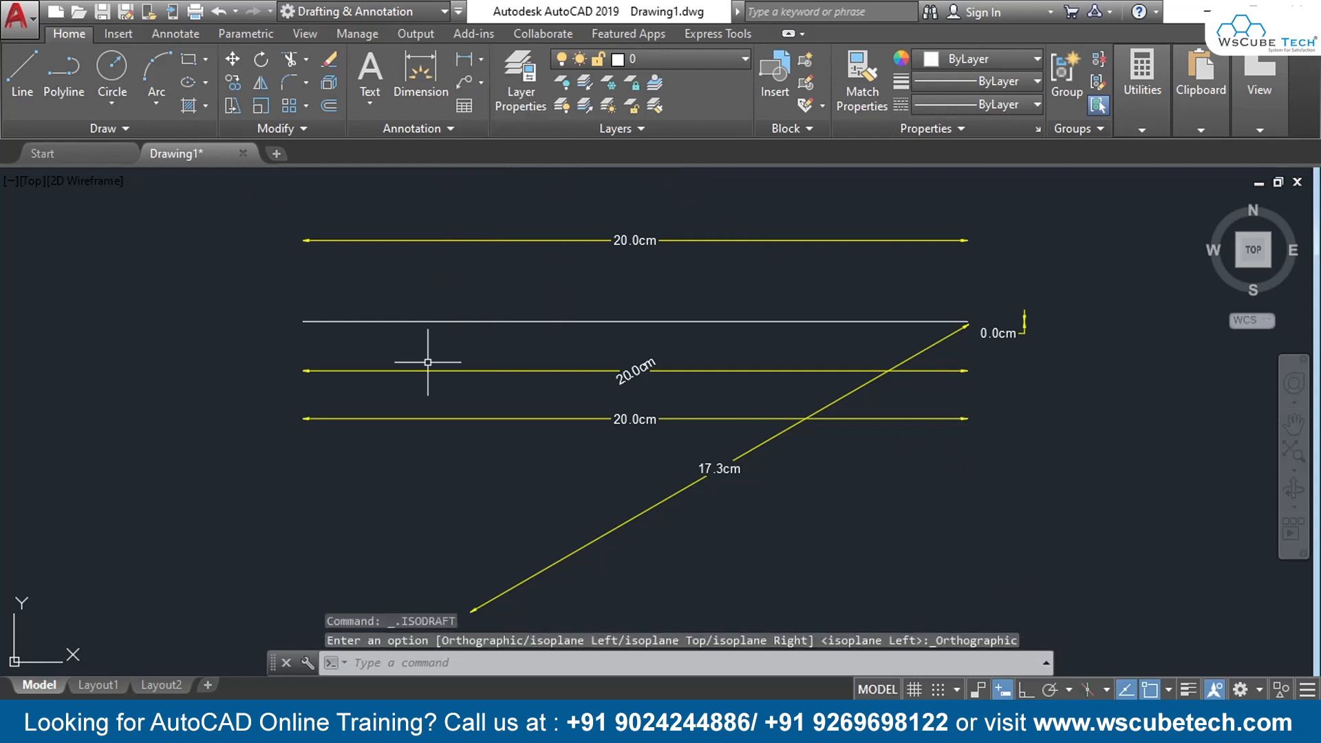
# Step: Erase the 20 cm line together with all of its dimensions
pyautogui.click(481, 59)
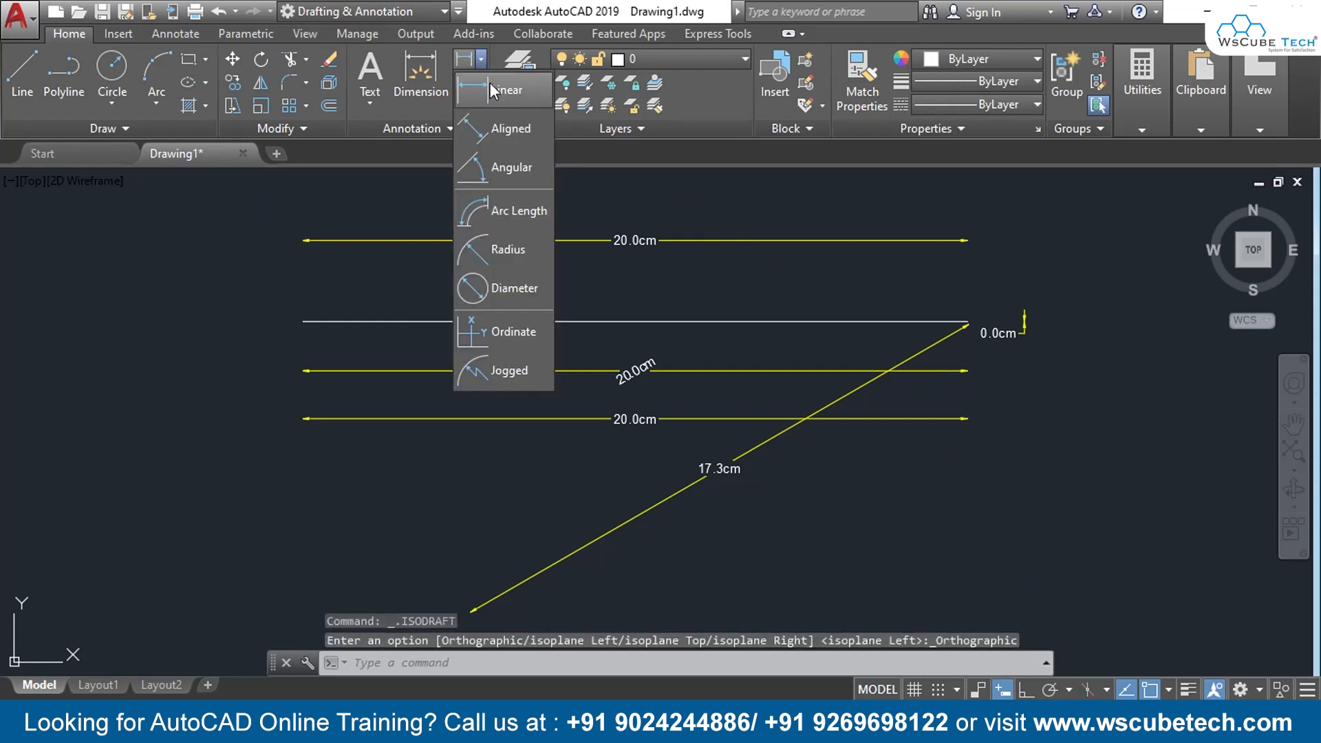
pyautogui.click(728, 200)
pyautogui.click(1062, 193)
pyautogui.click(165, 615)
pyautogui.press('Delete')
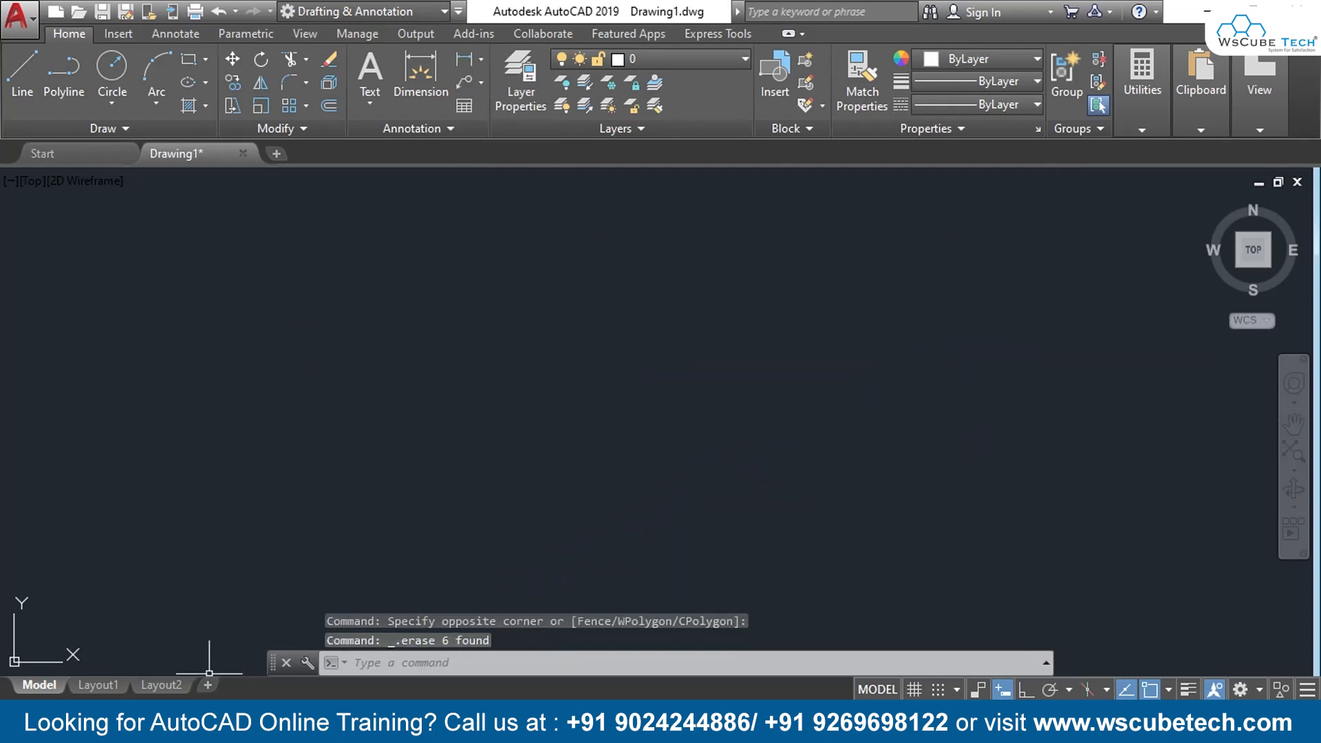
# Step: Switch to the presentation, view the Continue Dimension slide, and return to AutoCAD
pyautogui.click(593, 659)
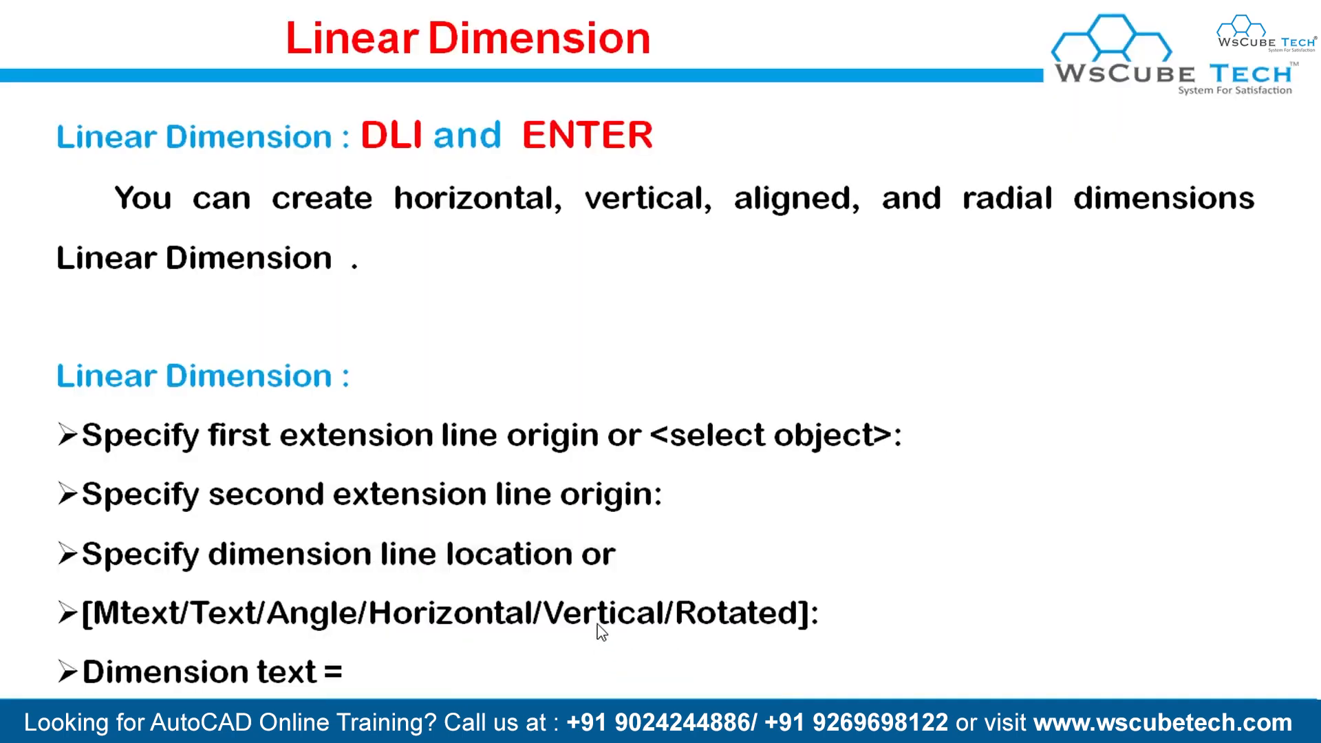
pyautogui.click(587, 605)
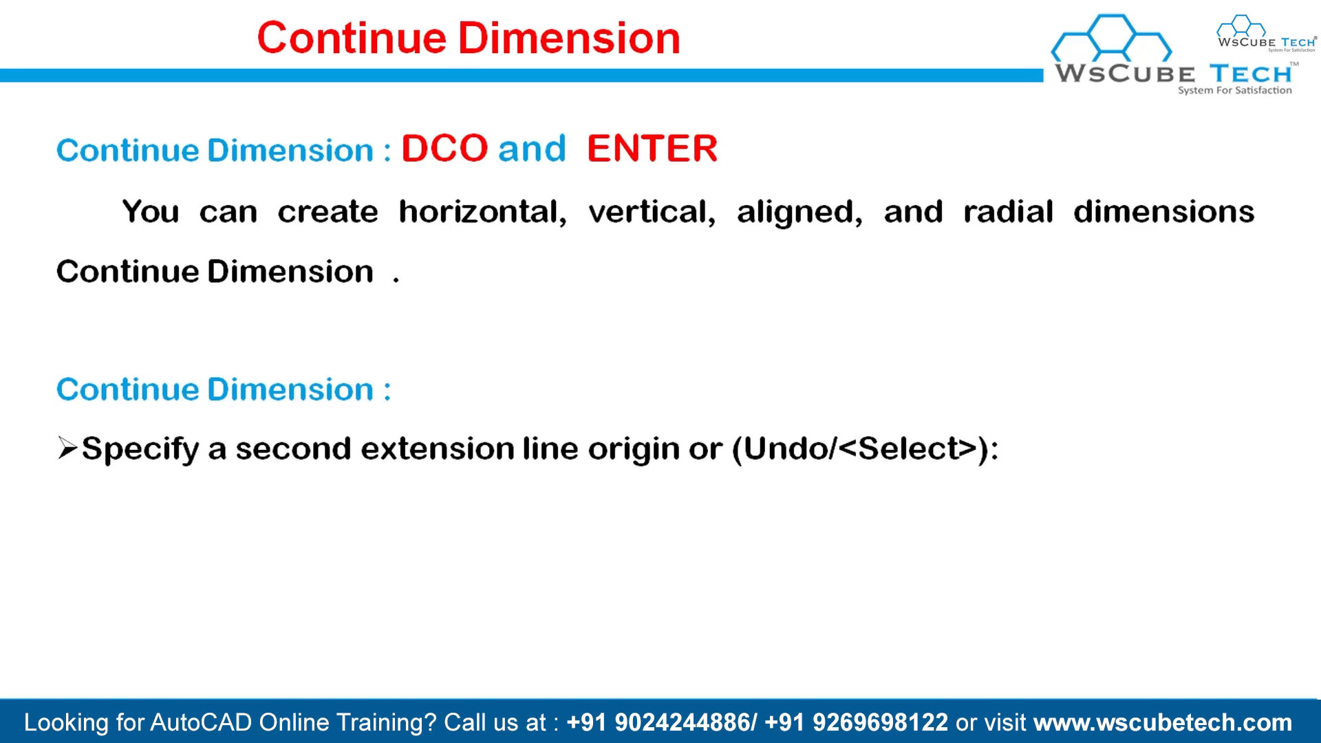
pyautogui.hotkey('alt', 'Tab')
pyautogui.press('Tab')
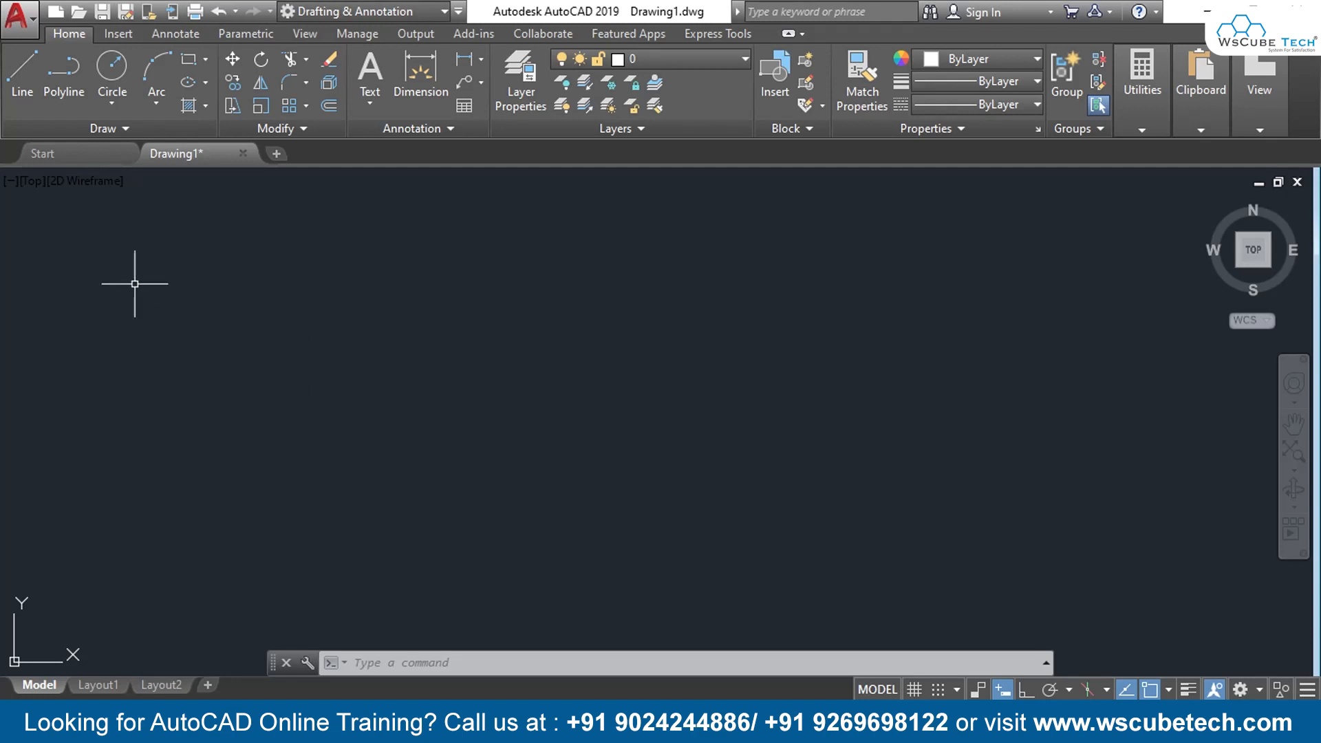
# Step: With Ortho on, start a stepped line profile: up, about 3.8 cm right, down, about 4.0 cm right, and up
pyautogui.click(20, 65)
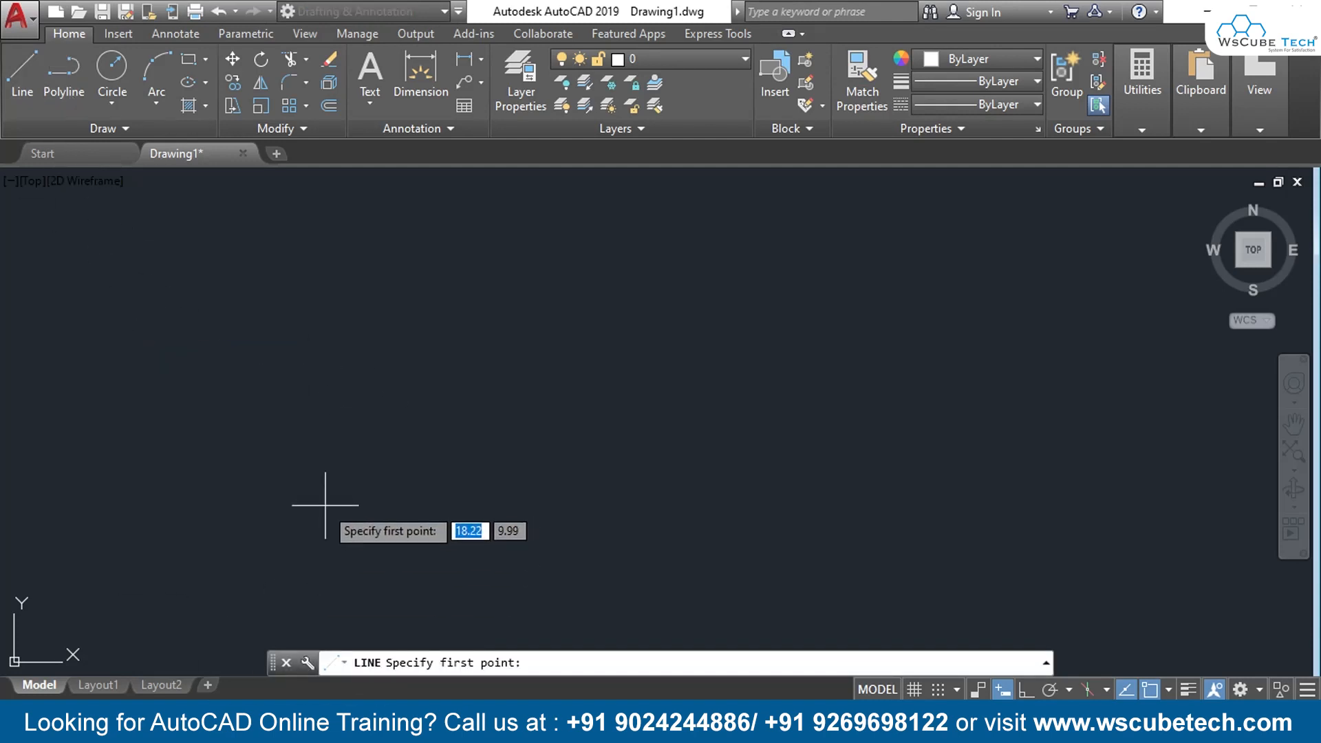
pyautogui.press('F8')
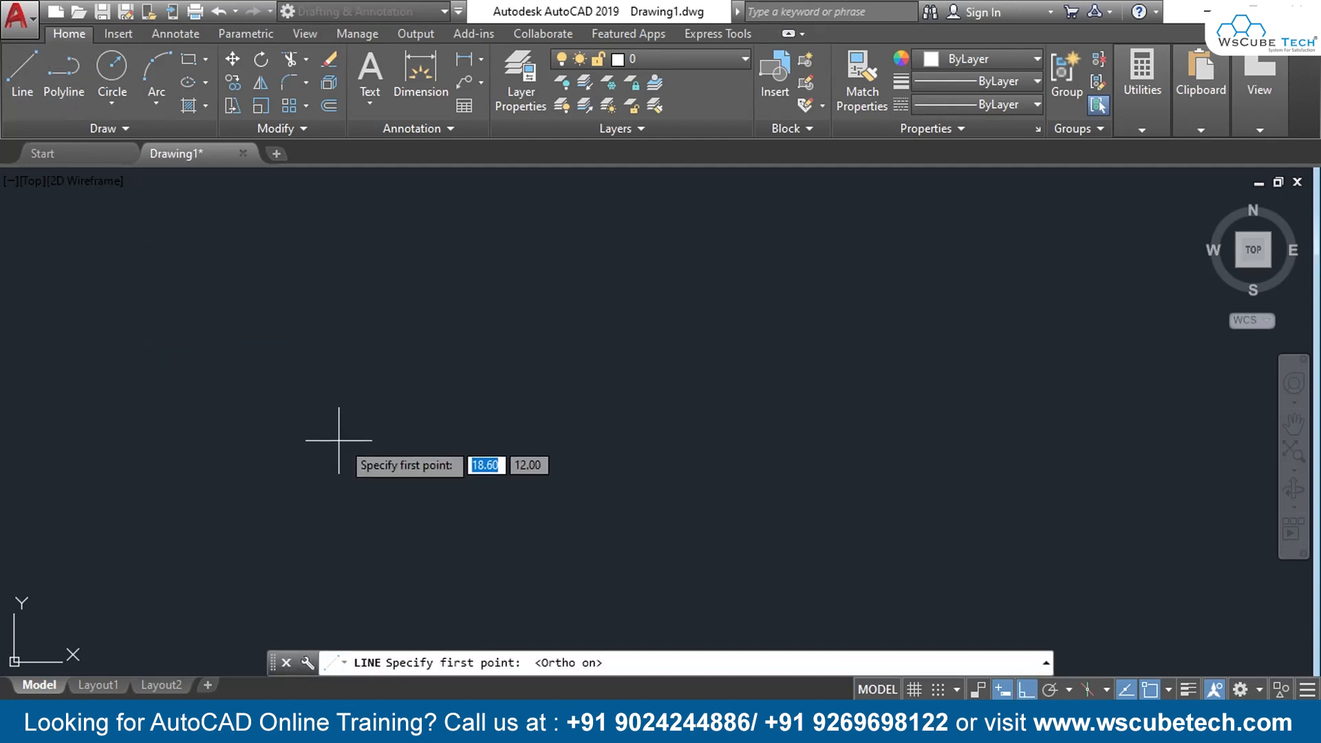
pyautogui.click(392, 431)
pyautogui.click(393, 342)
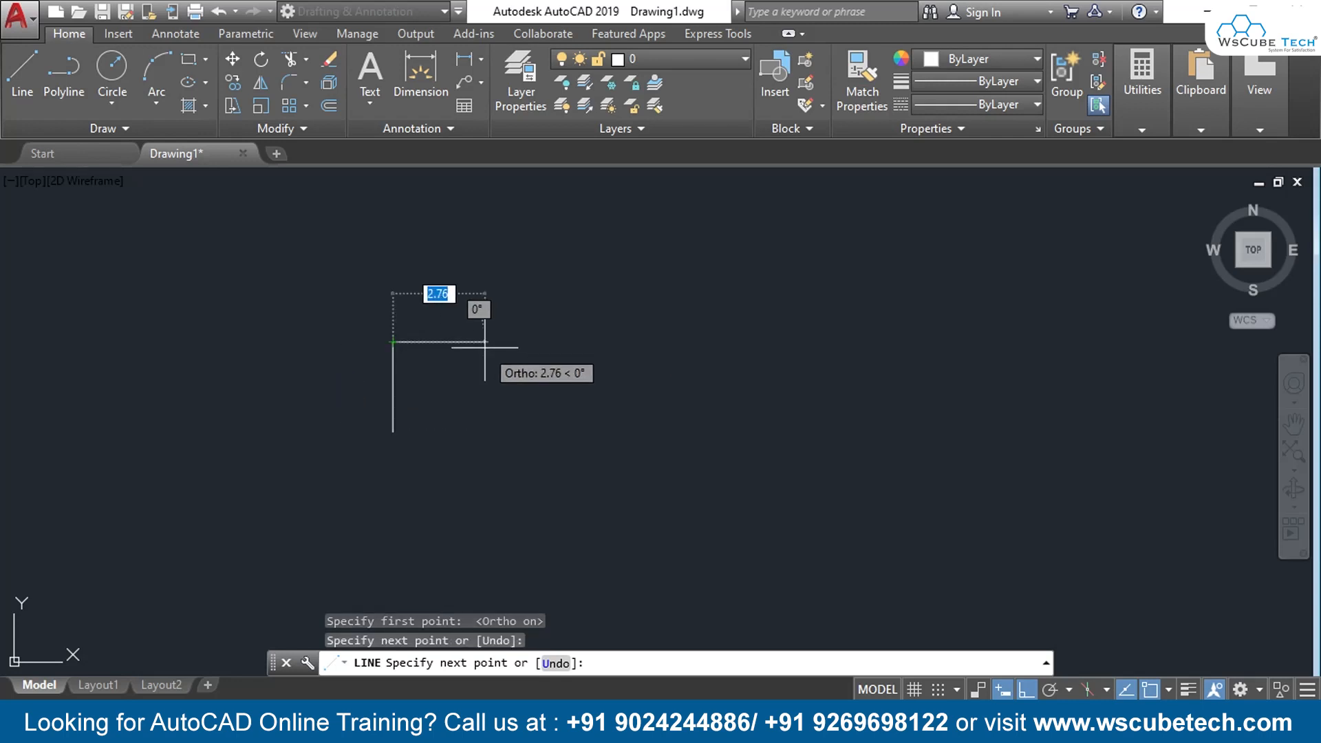
pyautogui.click(519, 341)
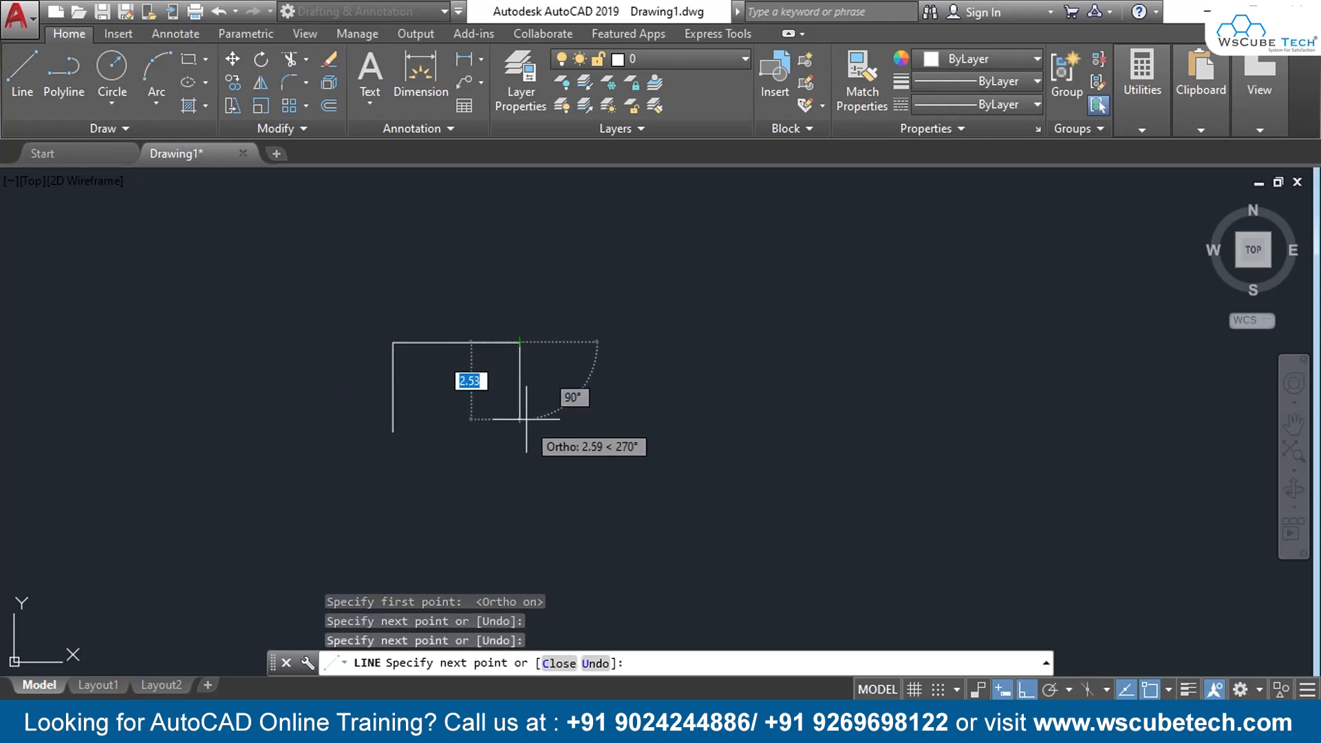
pyautogui.click(520, 387)
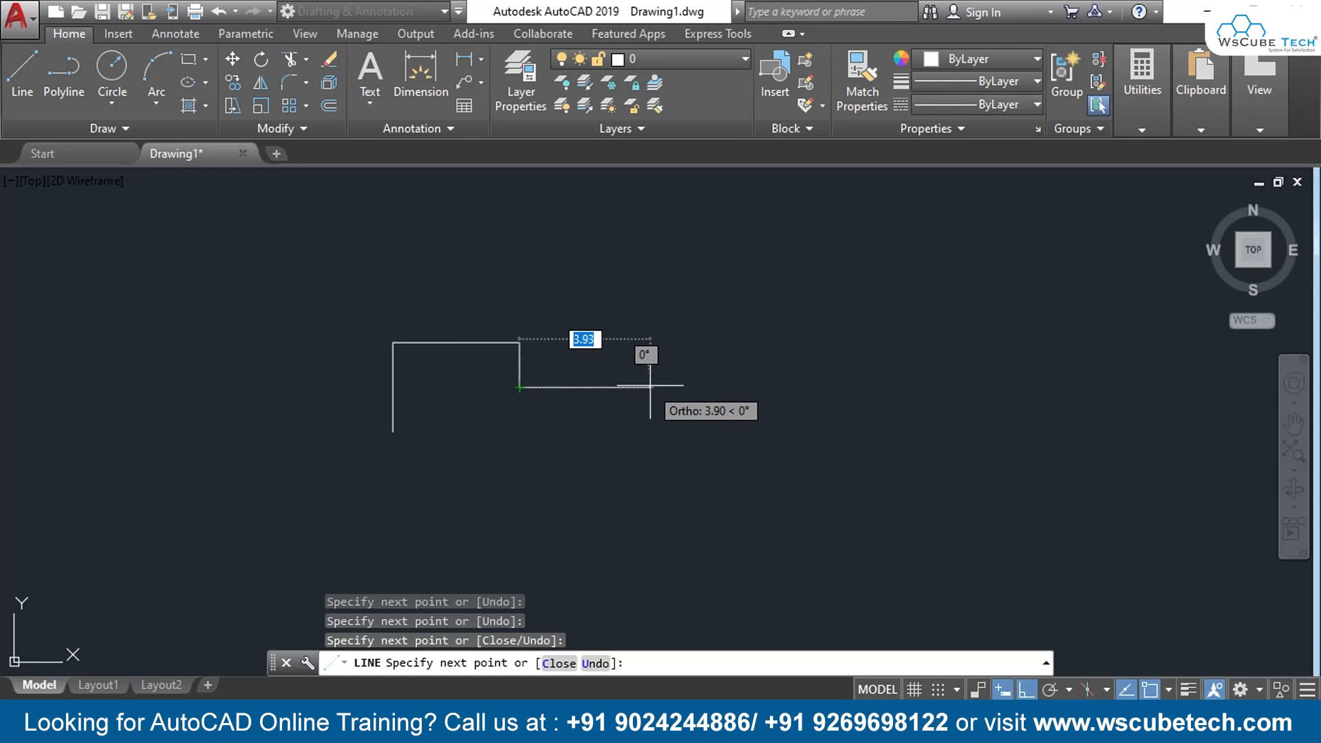
pyautogui.click(650, 387)
pyautogui.click(651, 340)
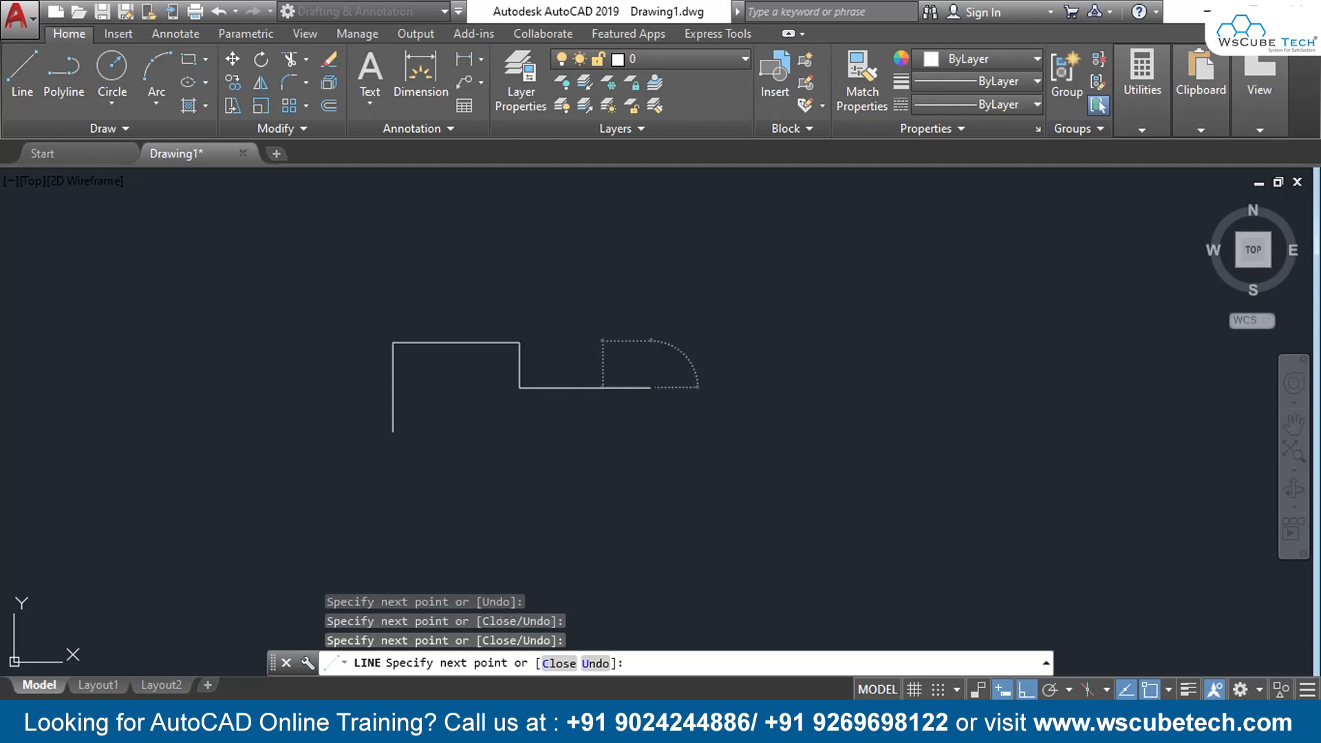
# Step: Continue the profile about 2.9 cm right, down, right, up to a taller step, right and down, and end the line
pyautogui.click(749, 344)
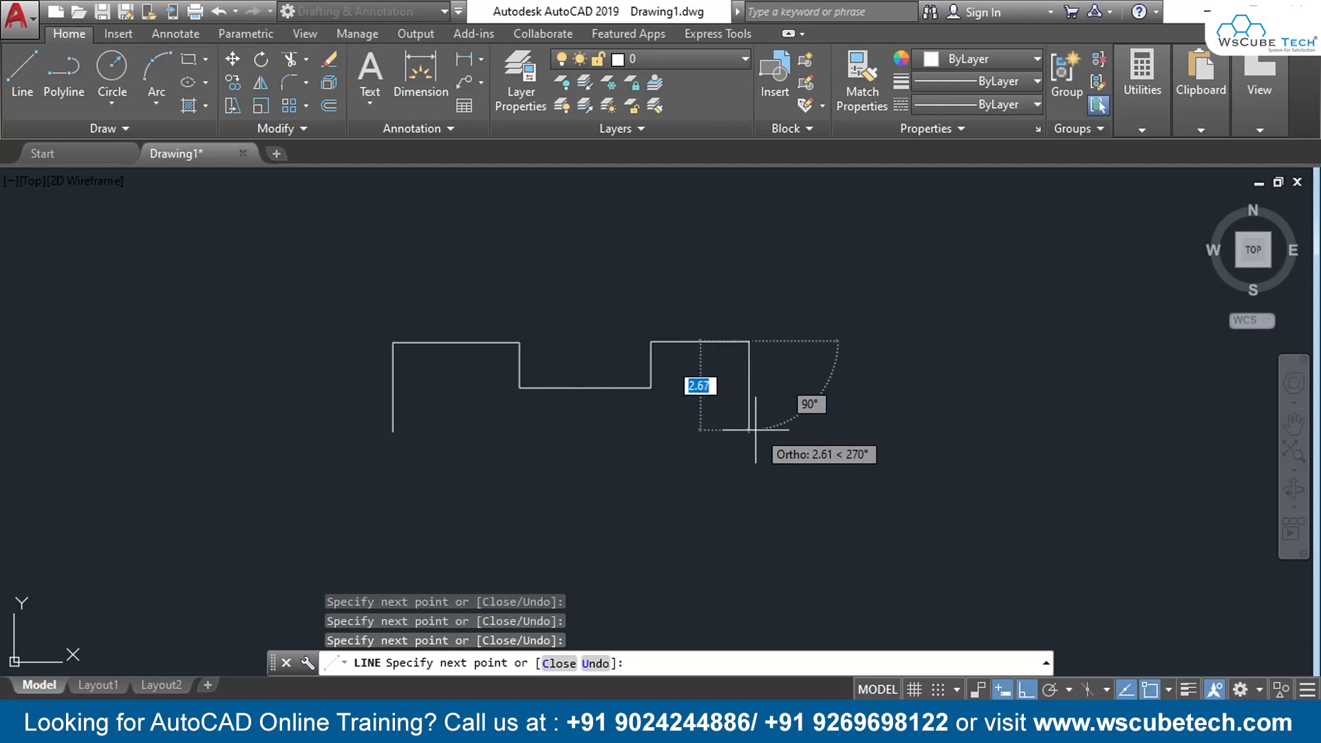
pyautogui.click(750, 411)
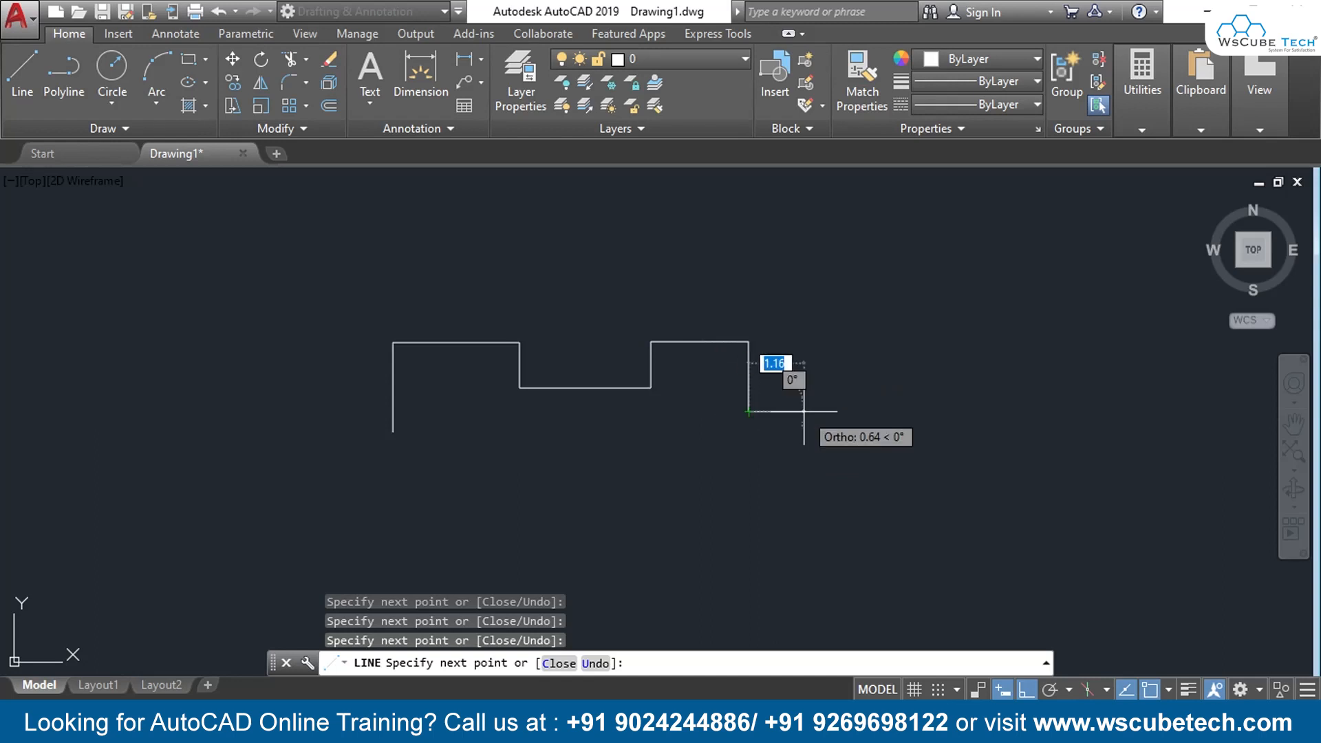
pyautogui.click(858, 411)
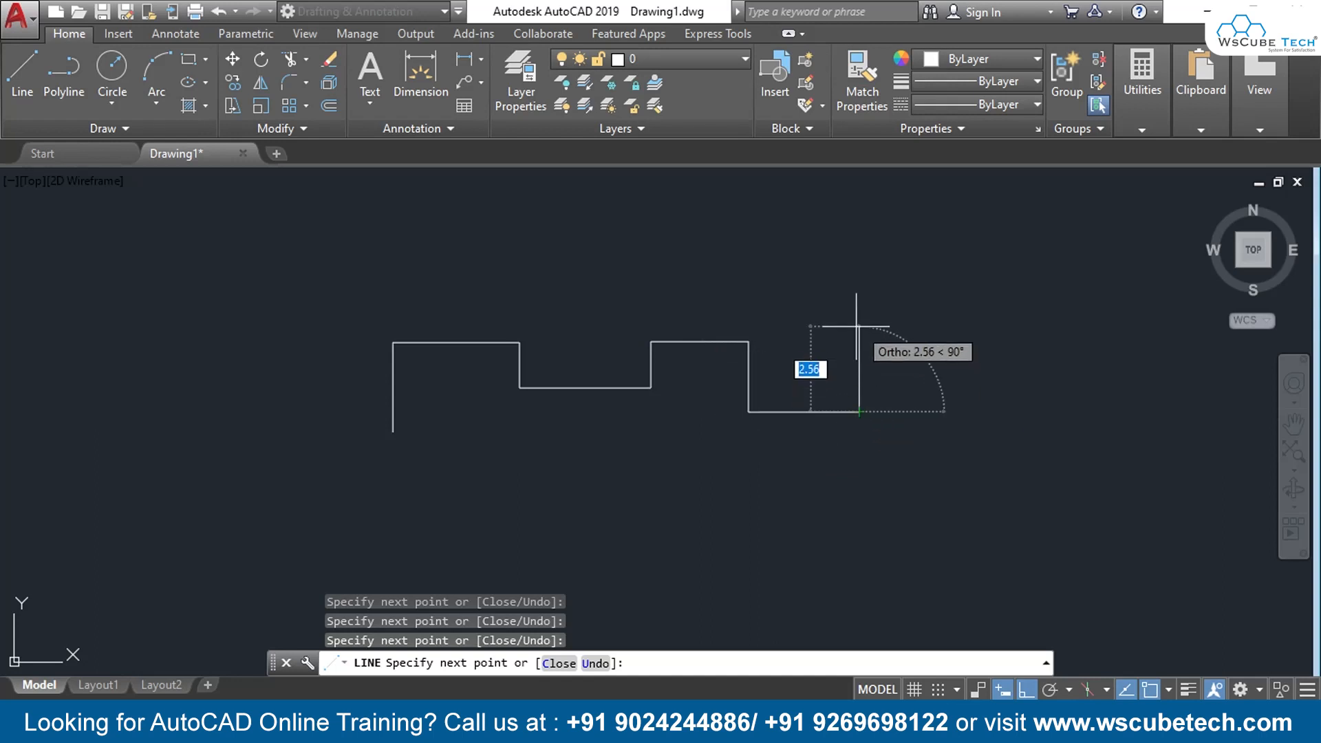
pyautogui.click(858, 272)
pyautogui.click(1042, 272)
pyautogui.click(1043, 446)
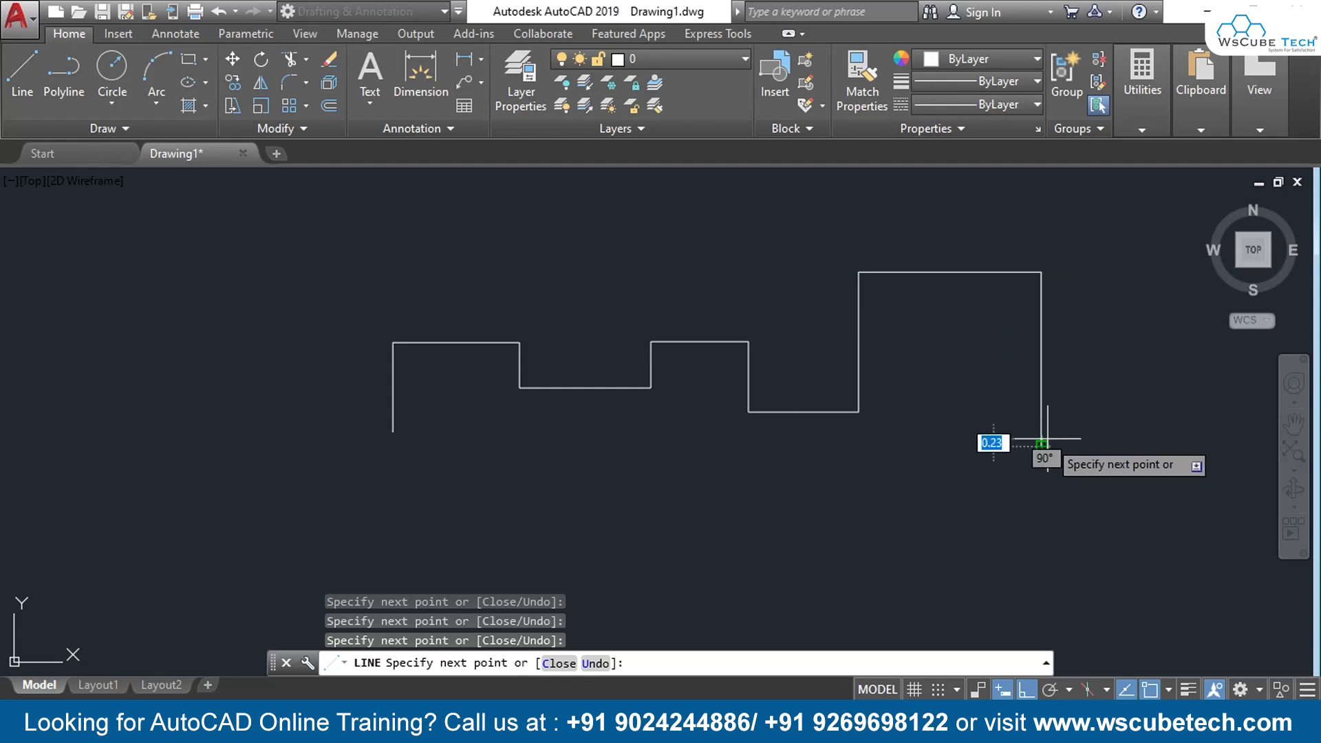
pyautogui.press('Return')
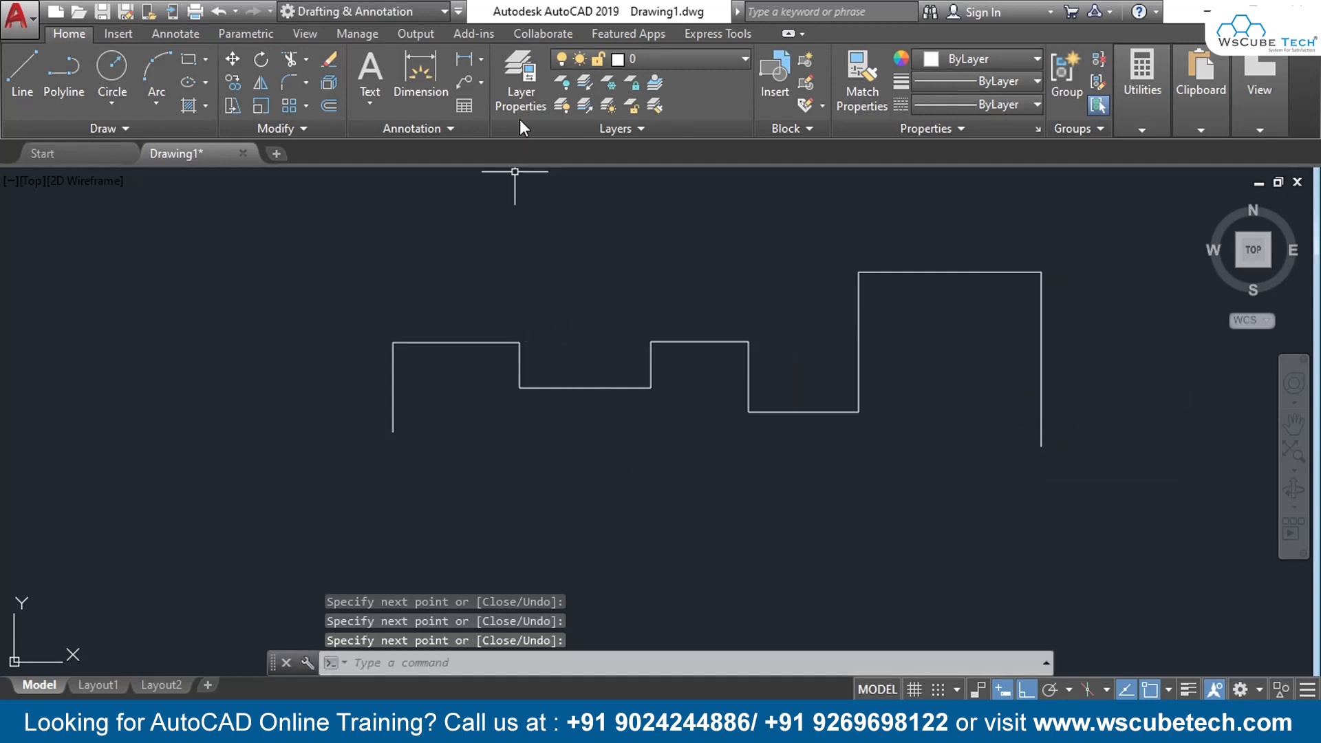
# Step: Add a linear dimension to the profile's first raised horizontal edge, placed above it
pyautogui.click(483, 55)
pyautogui.click(481, 87)
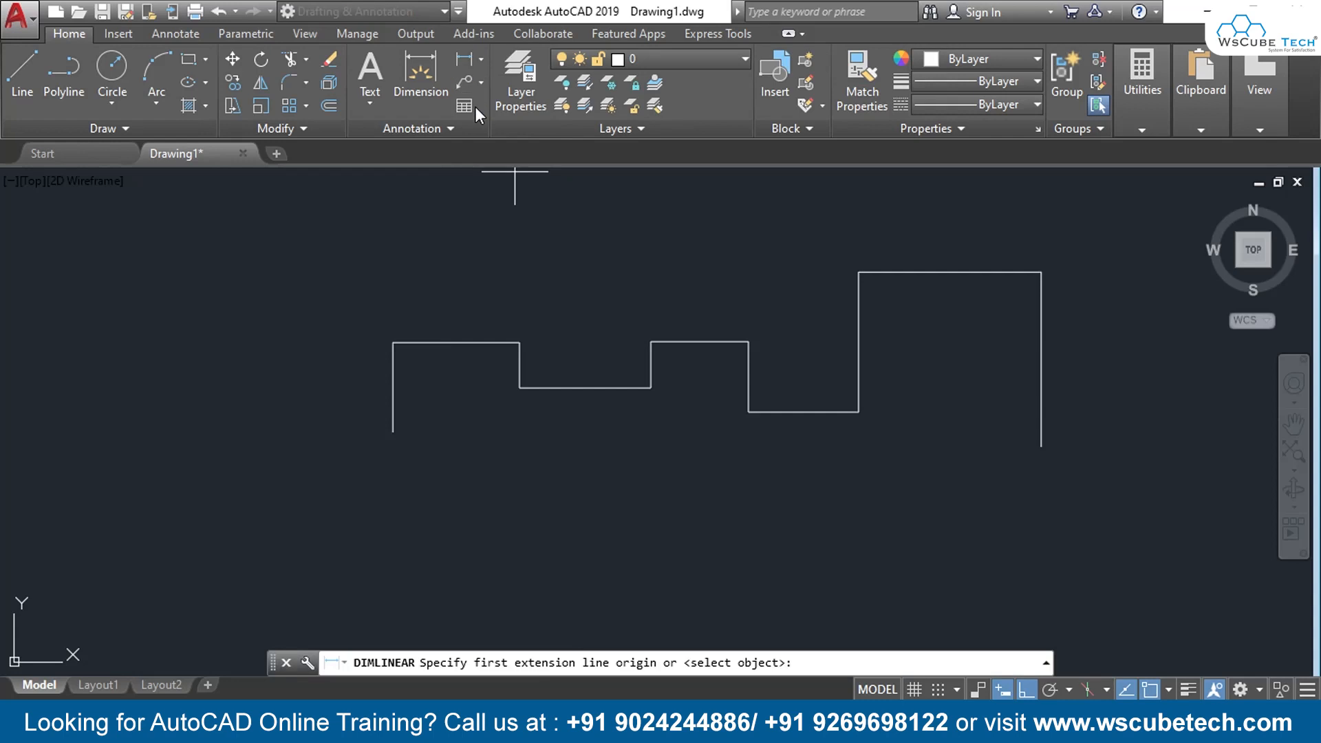
pyautogui.click(393, 342)
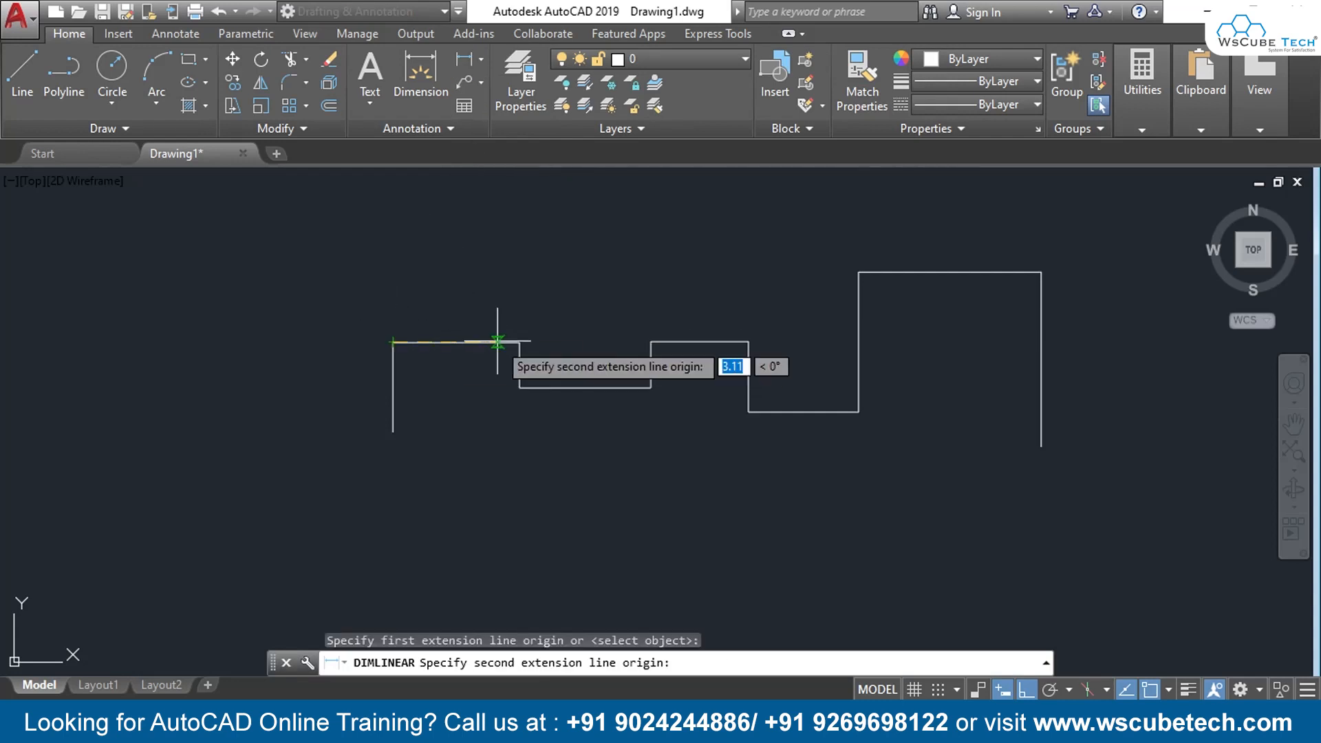
pyautogui.click(520, 341)
pyautogui.click(513, 265)
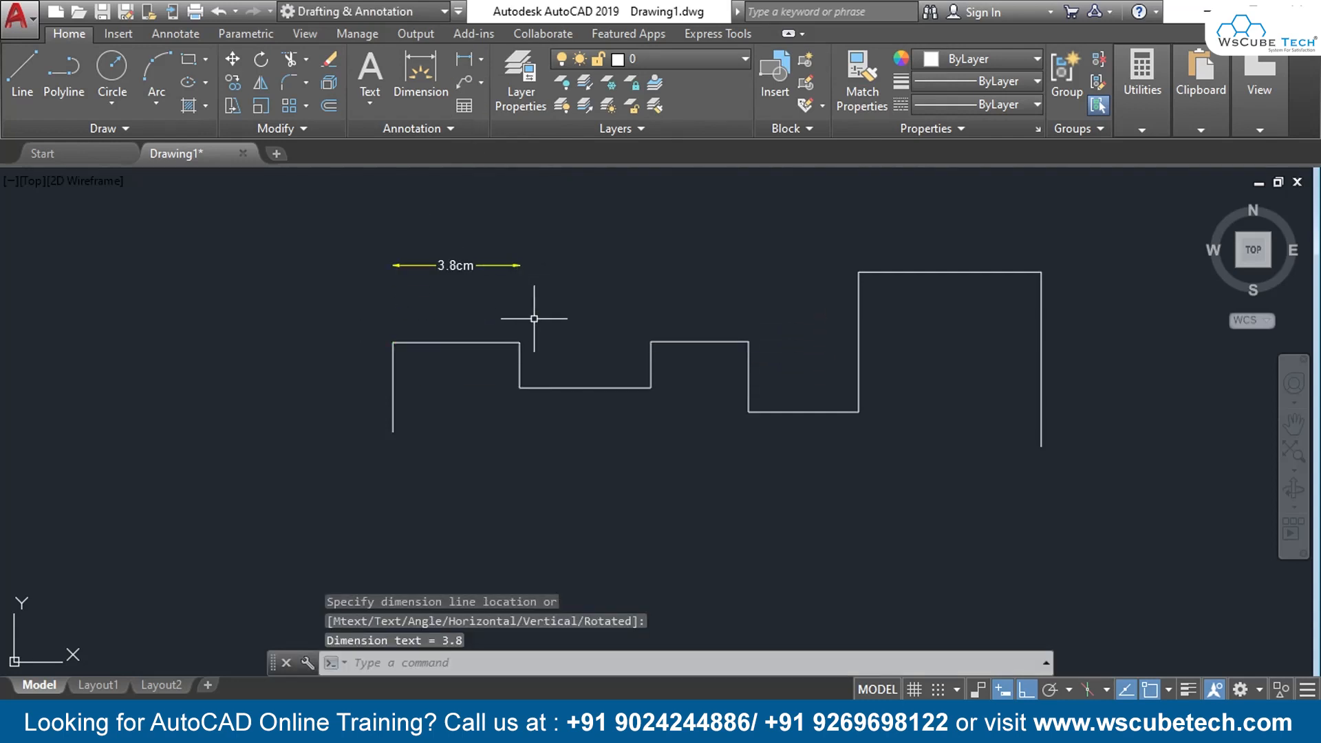
# Step: Add a linear dimension to the first recessed horizontal edge, placed in line with the first dimension
pyautogui.press('Return')
pyautogui.click(519, 388)
pyautogui.click(651, 388)
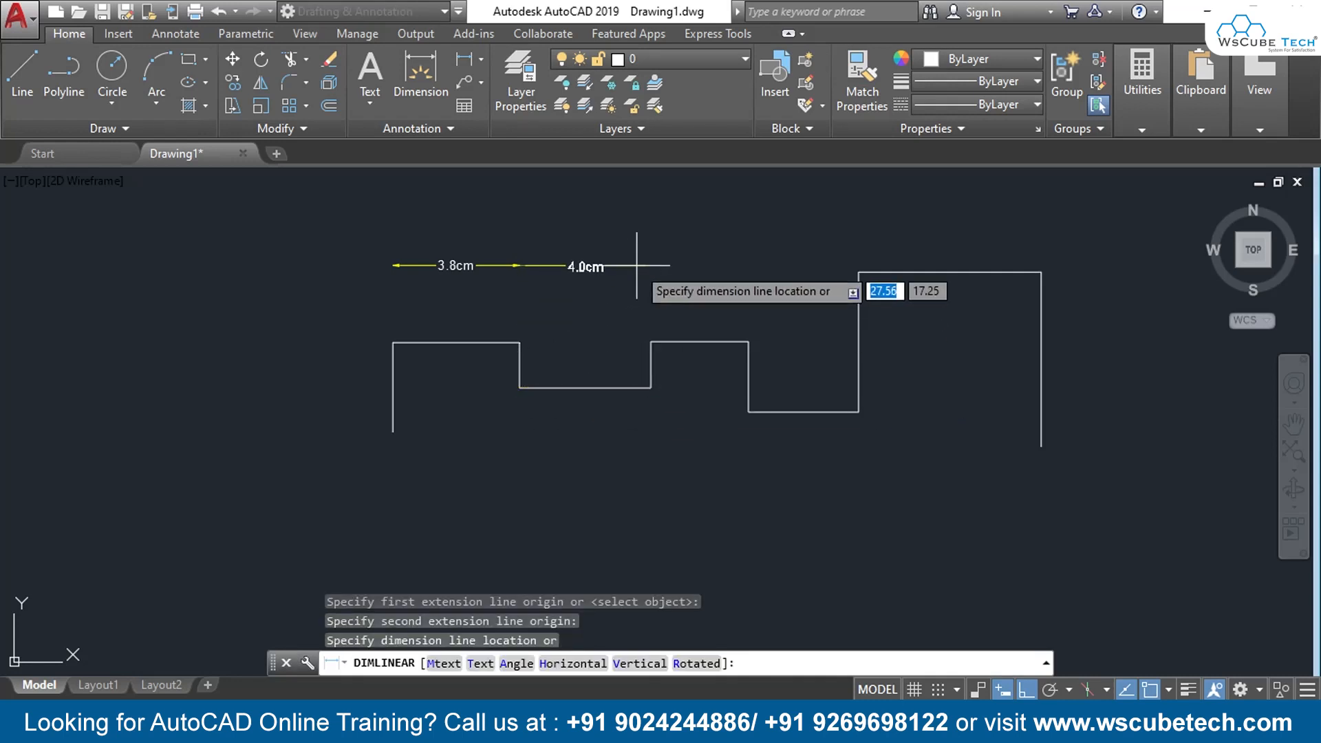
pyautogui.click(640, 265)
# Step: Add a linear dimension to the profile's second raised horizontal edge, placed higher than the first two dimensions
pyautogui.press('Return')
pyautogui.click(651, 342)
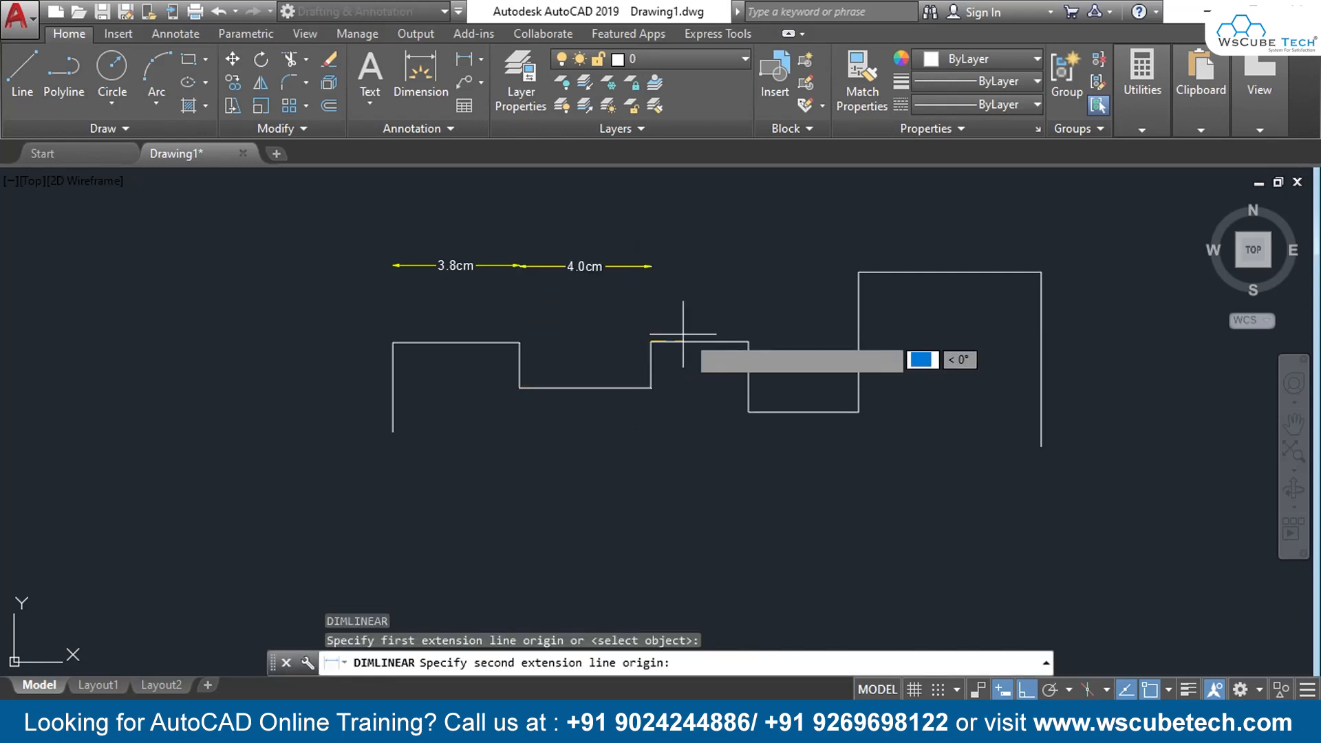
pyautogui.click(749, 342)
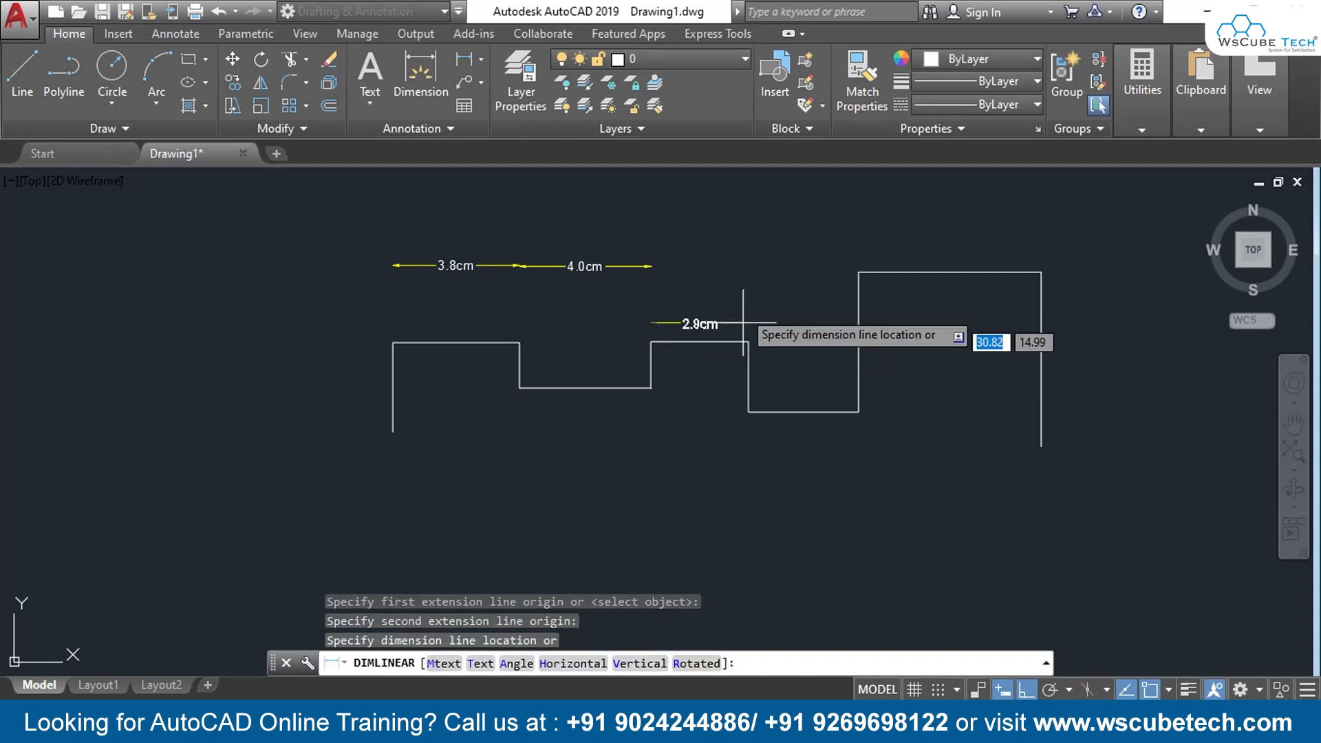
pyautogui.click(755, 225)
# Step: Add a linear dimension to the second, deeper recessed horizontal edge, placed lower than the neighbouring dimensions
pyautogui.press('Return')
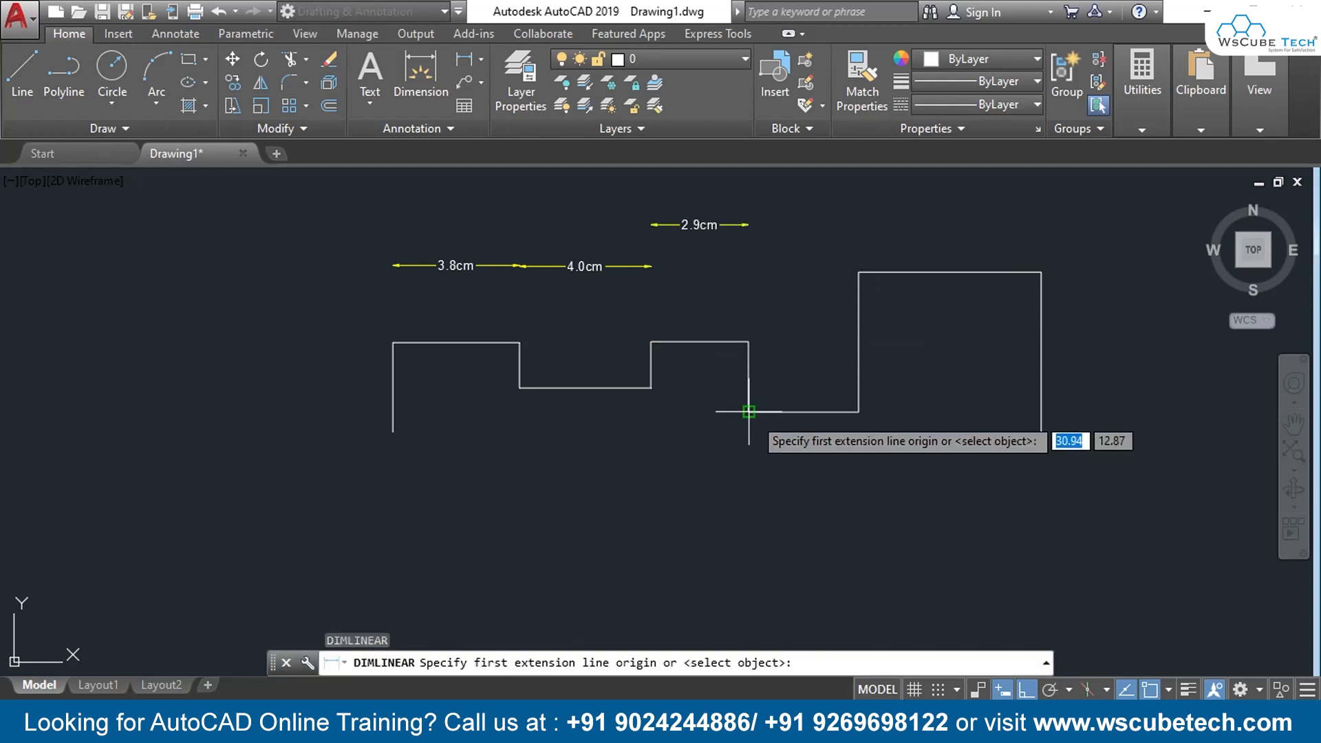
pyautogui.click(748, 412)
pyautogui.click(822, 302)
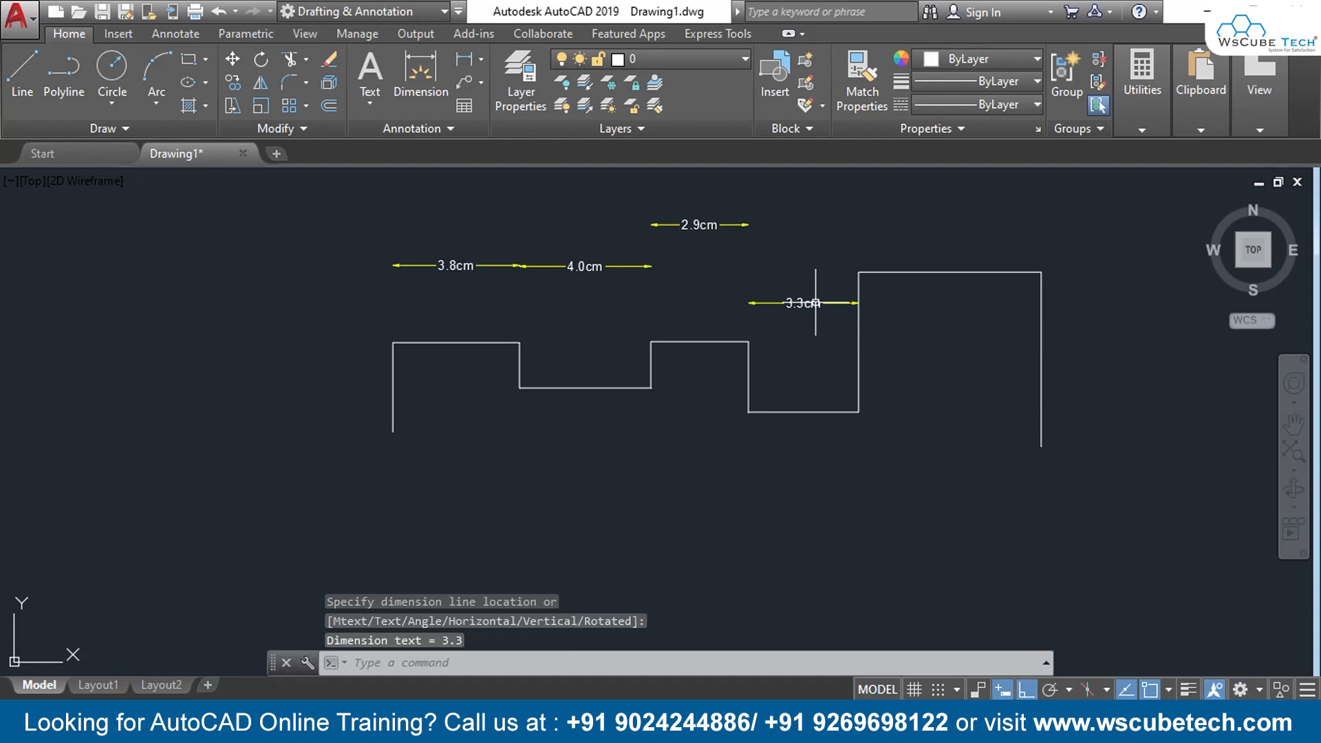
# Step: Add a linear dimension to the top edge of the tallest step, placed above it
pyautogui.press('Return')
pyautogui.click(859, 271)
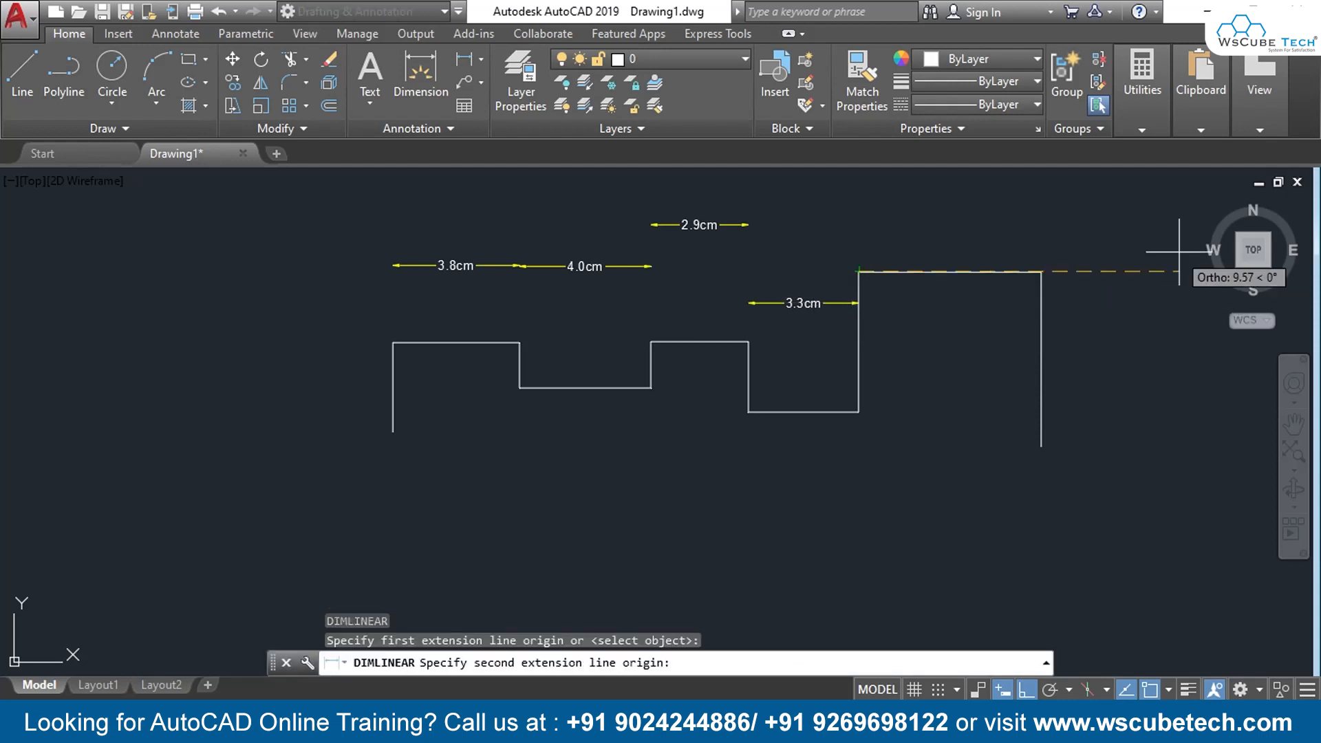
pyautogui.click(1041, 271)
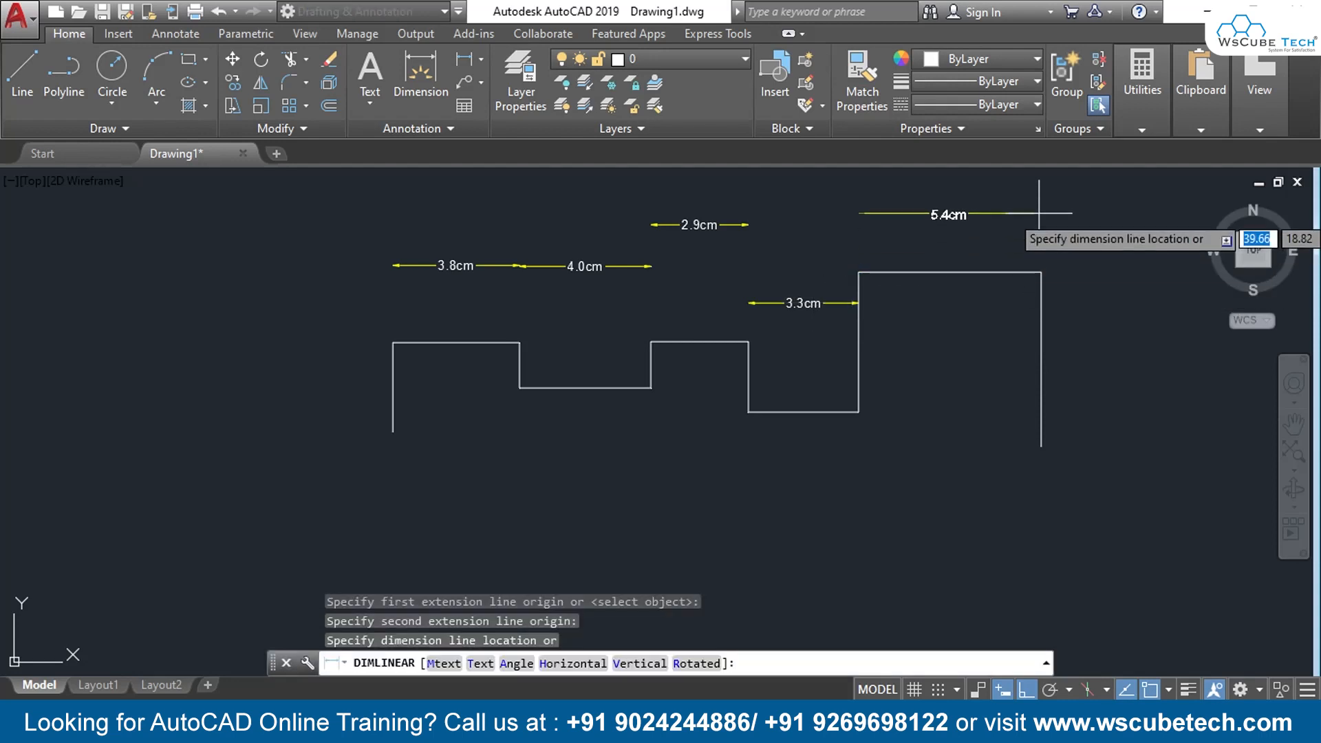
pyautogui.click(1037, 209)
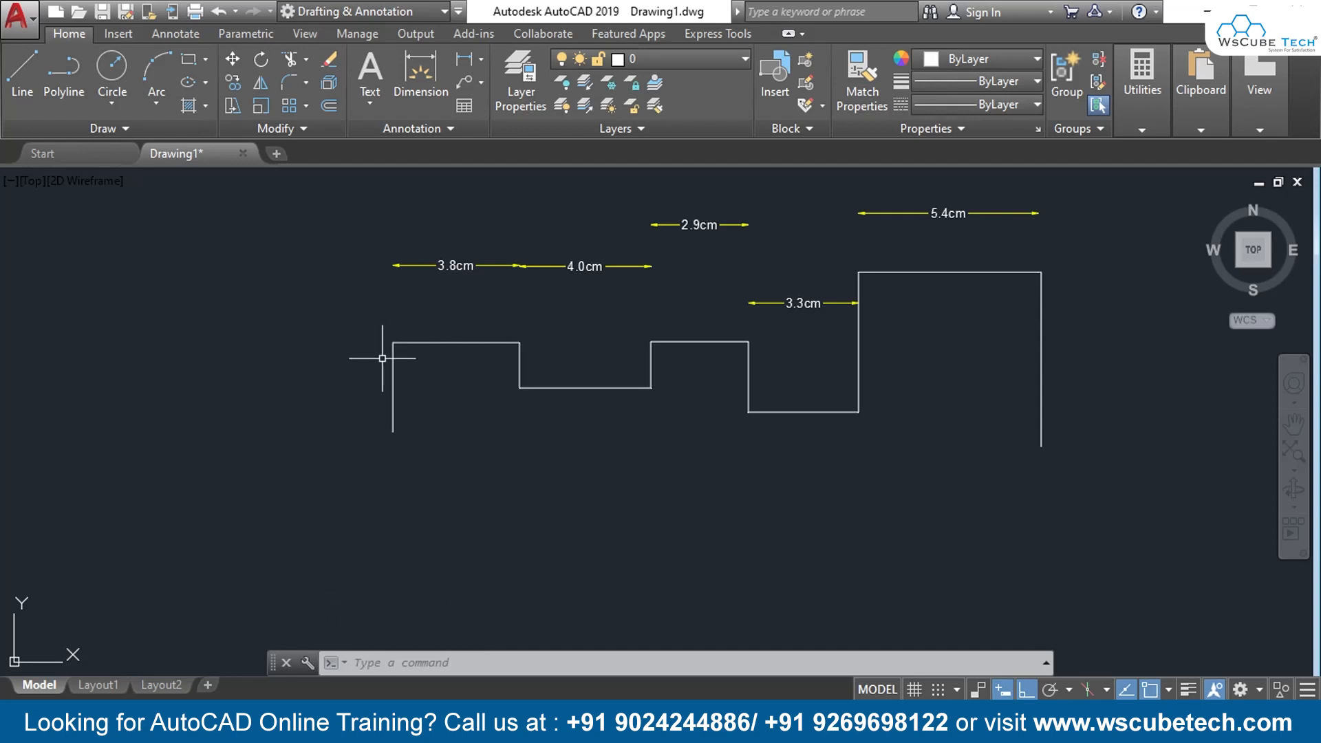
# Step: Delete all five linear dimensions above the stepped profile, leaving only its lines
pyautogui.click(888, 213)
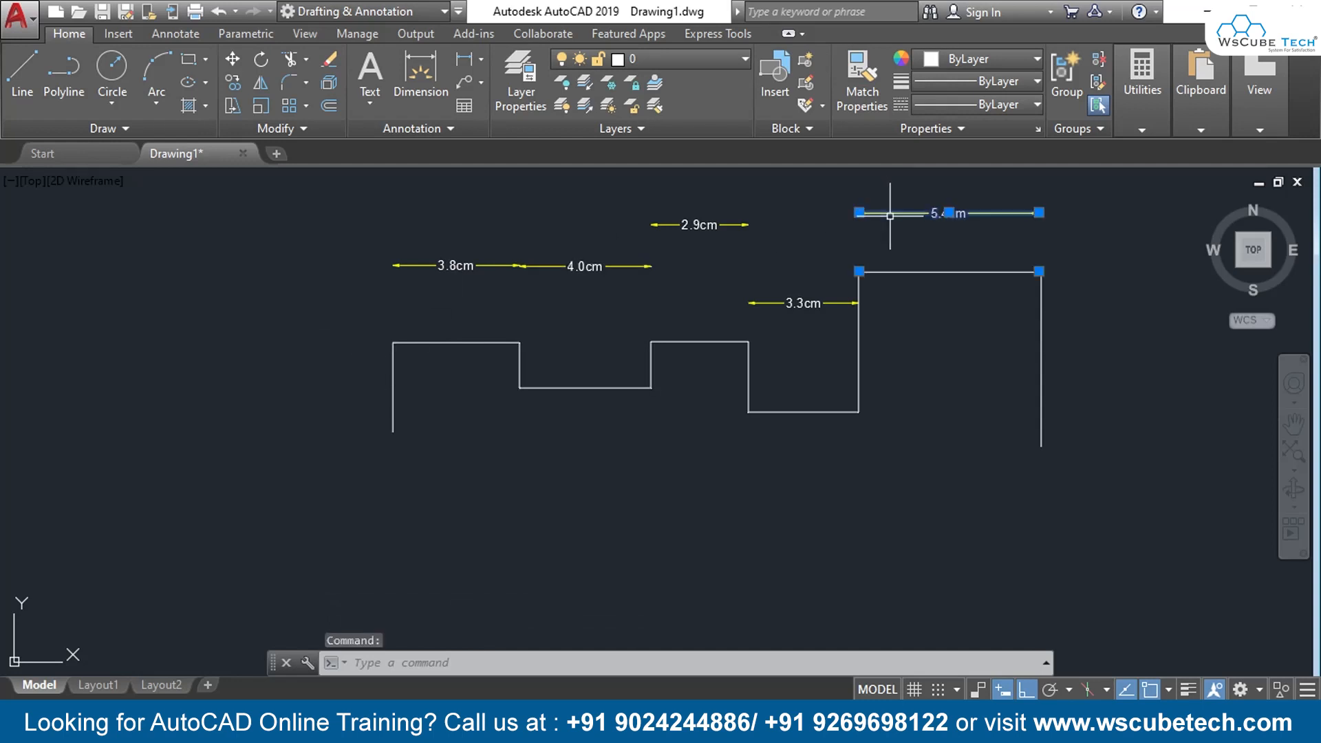
pyautogui.press('Delete')
pyautogui.click(771, 303)
pyautogui.press('Delete')
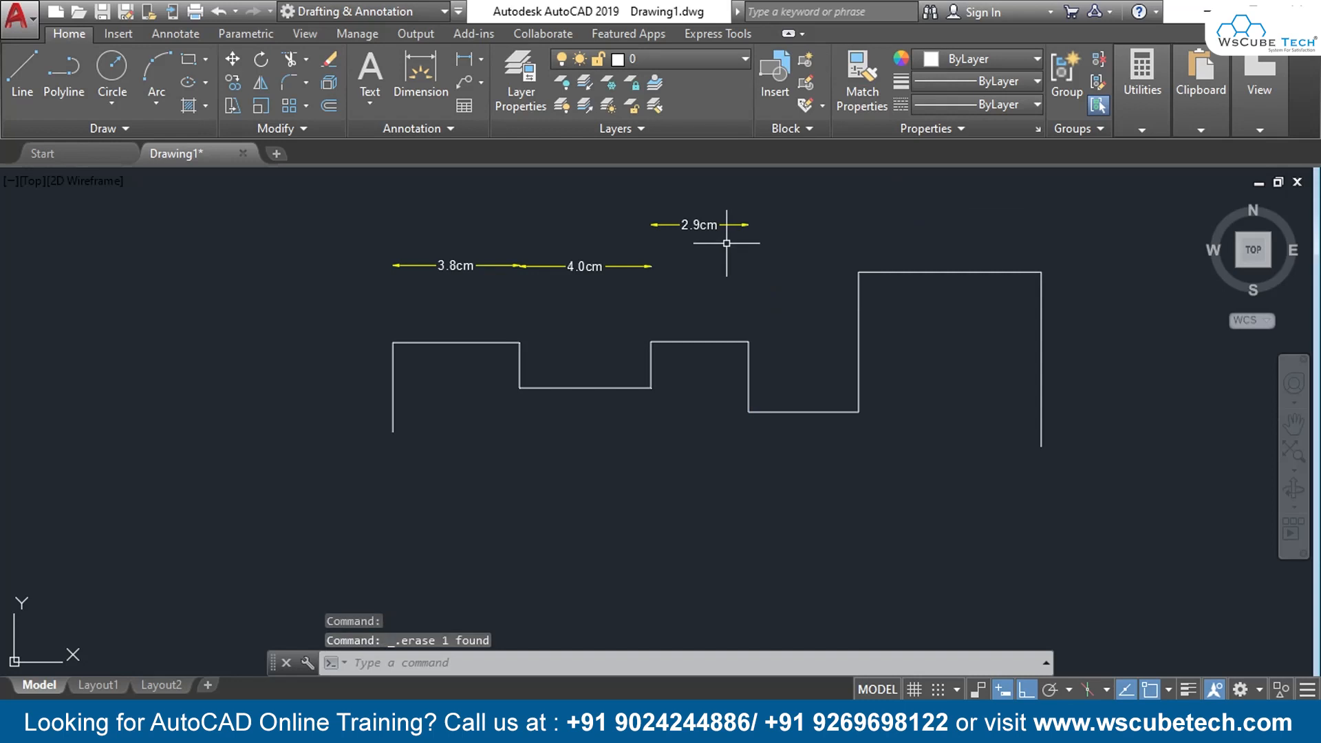
pyautogui.click(699, 223)
pyautogui.press('Delete')
pyautogui.click(558, 266)
pyautogui.press('Delete')
pyautogui.click(500, 266)
pyautogui.press('Delete')
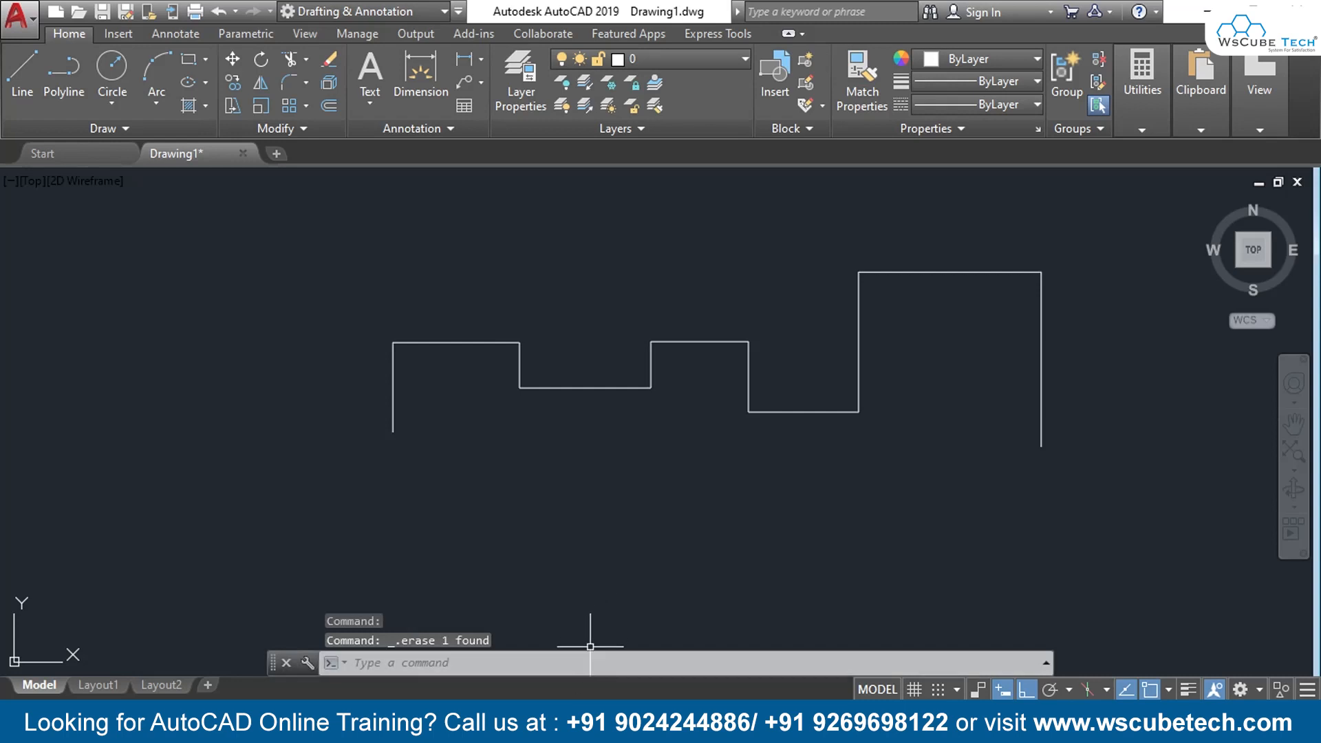
# Step: Review the Continue Dimension slide, switch back to AutoCAD, and look up the Continue and Baseline dimension tools
pyautogui.click(628, 628)
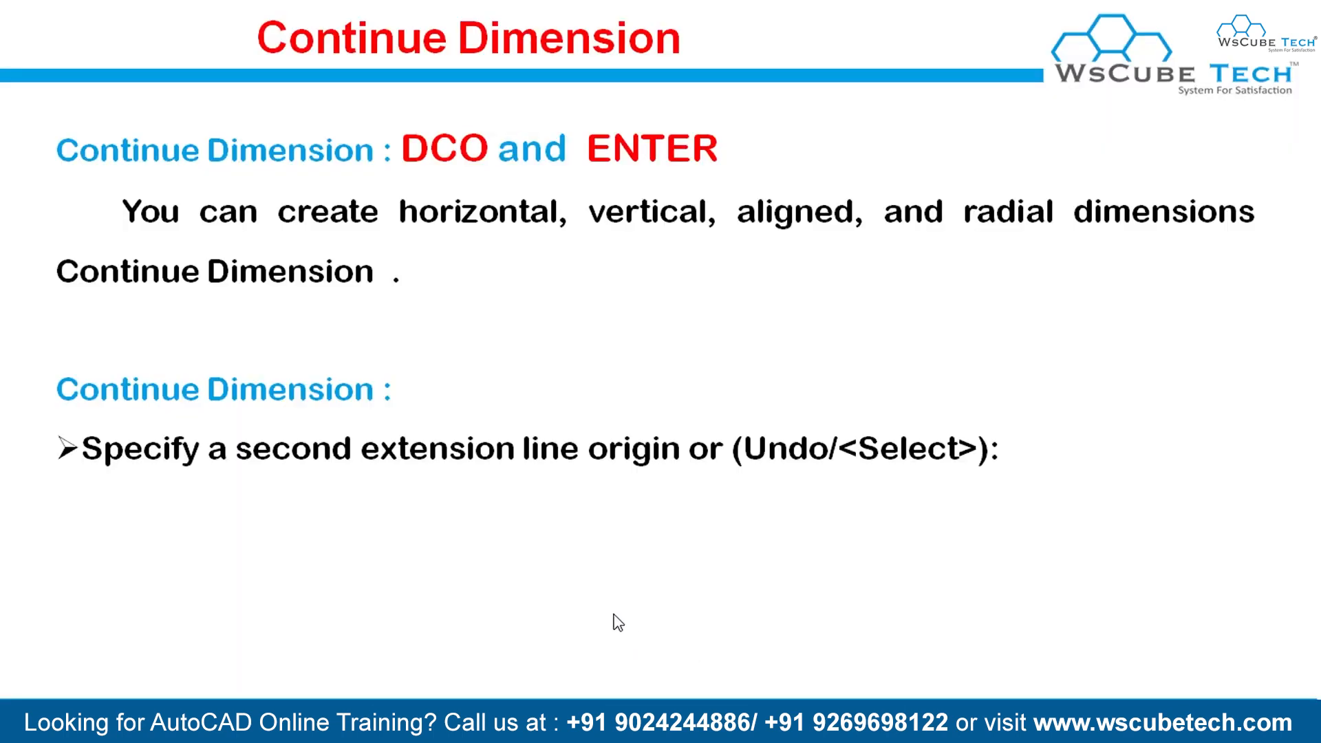
pyautogui.hotkey('alt', 'Tab')
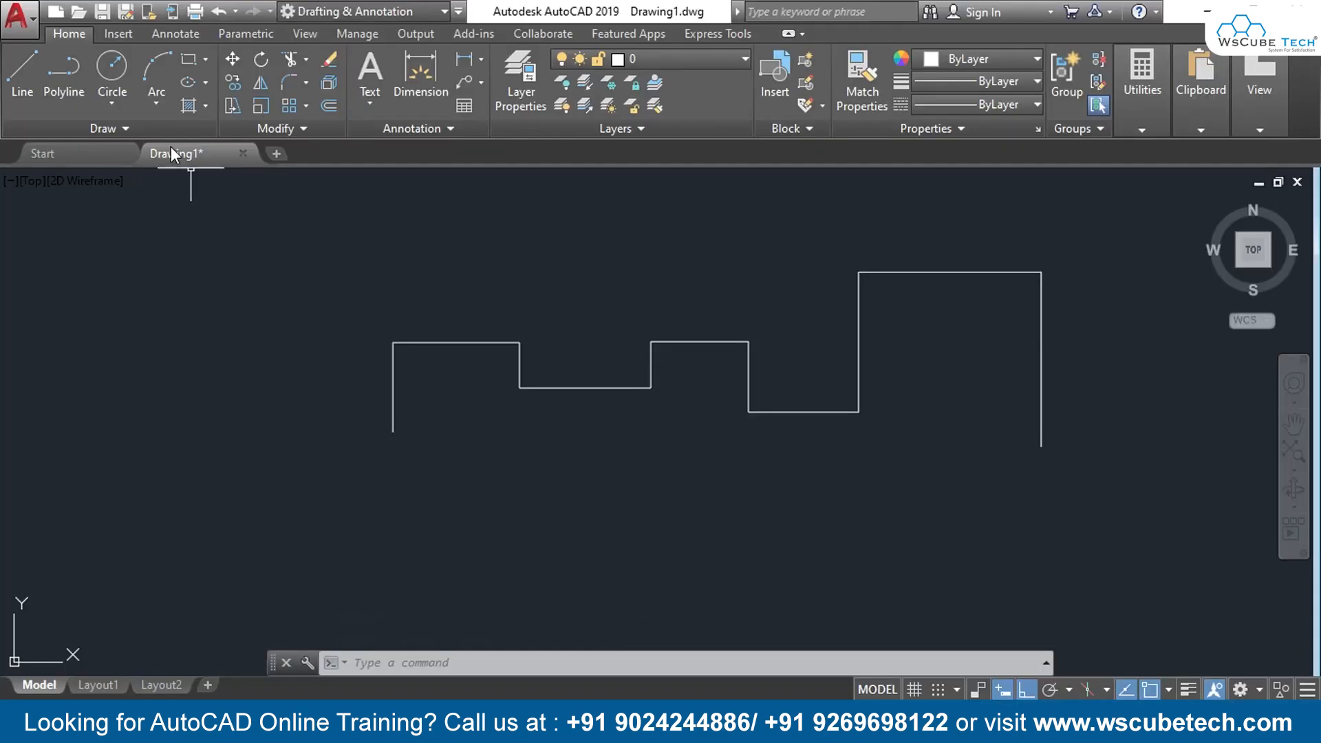
pyautogui.click(175, 33)
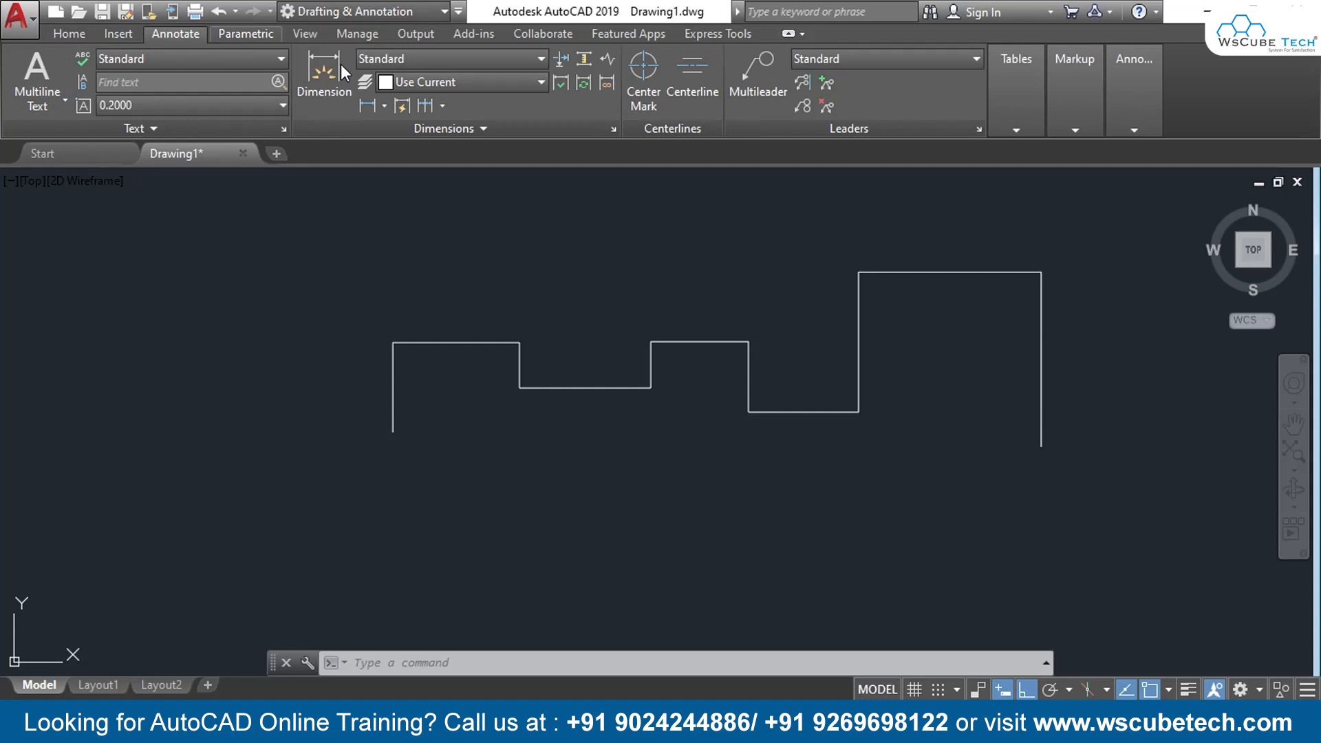
pyautogui.click(457, 128)
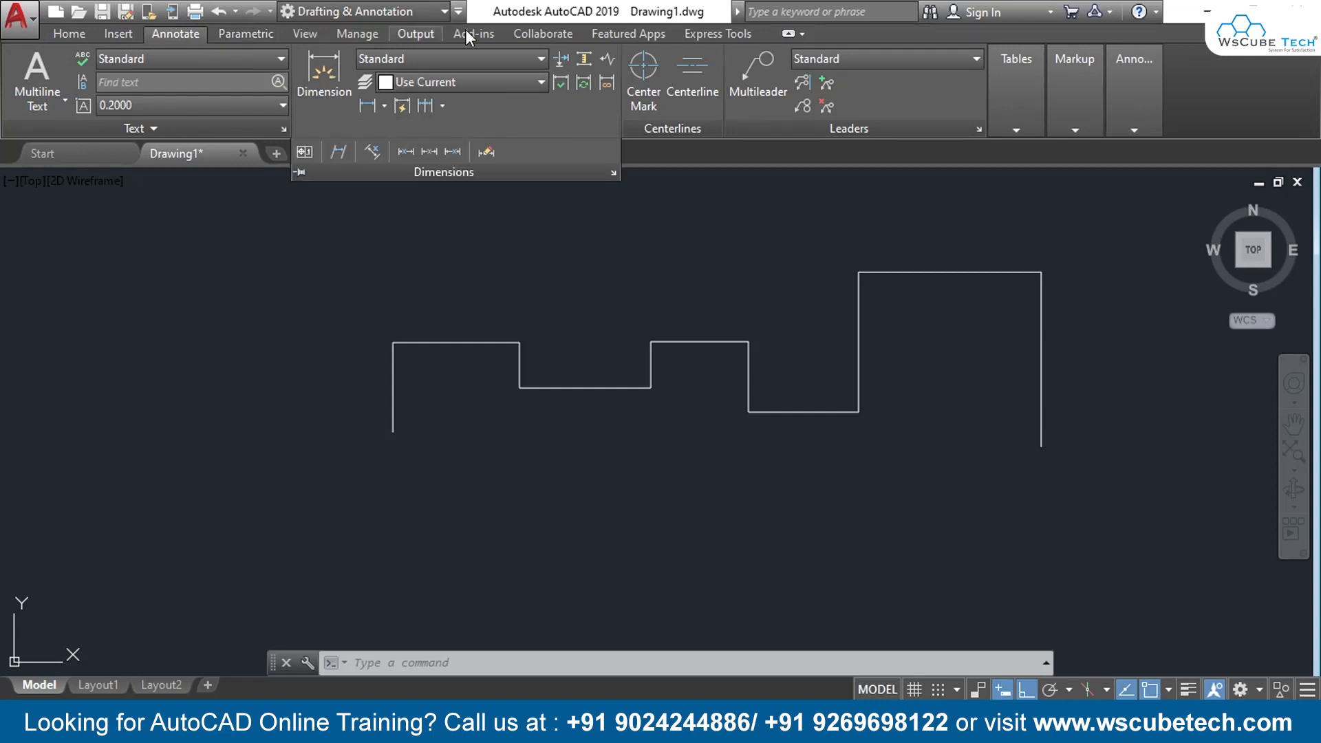
pyautogui.click(459, 245)
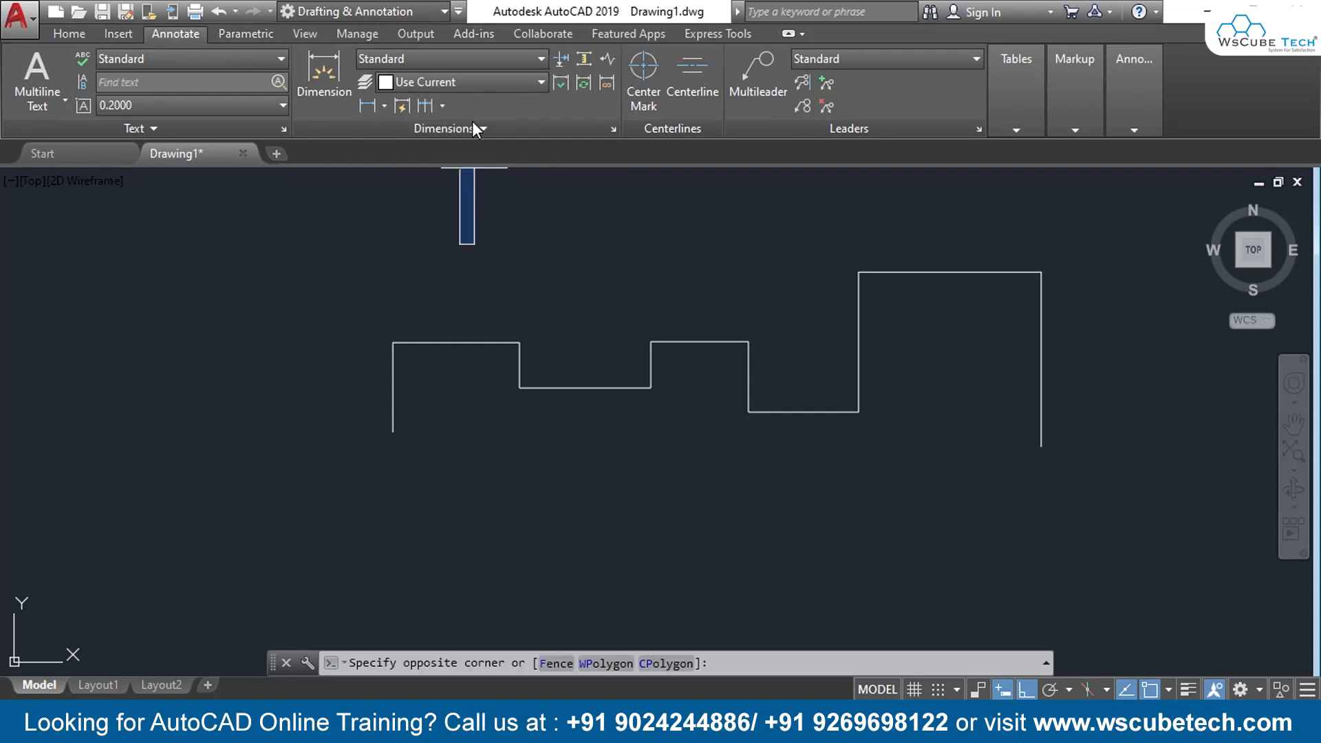
pyautogui.press('Escape')
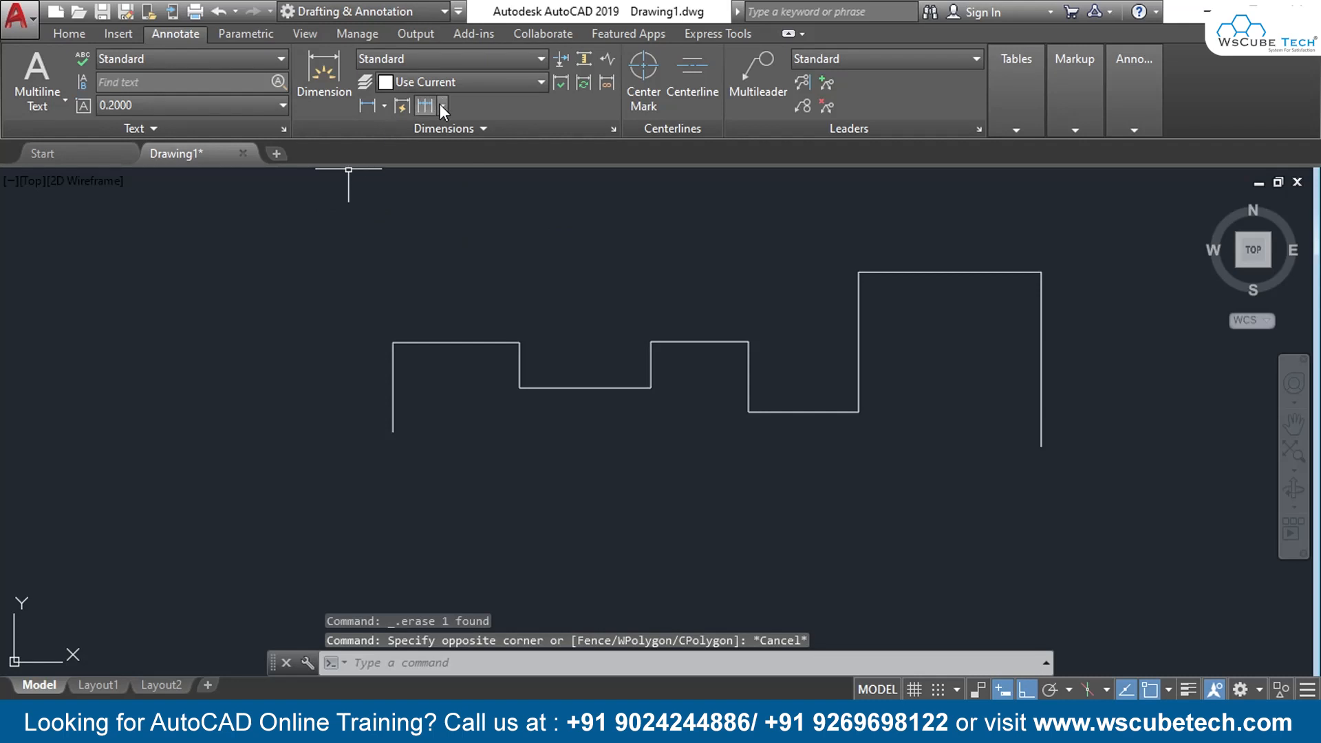
pyautogui.click(443, 106)
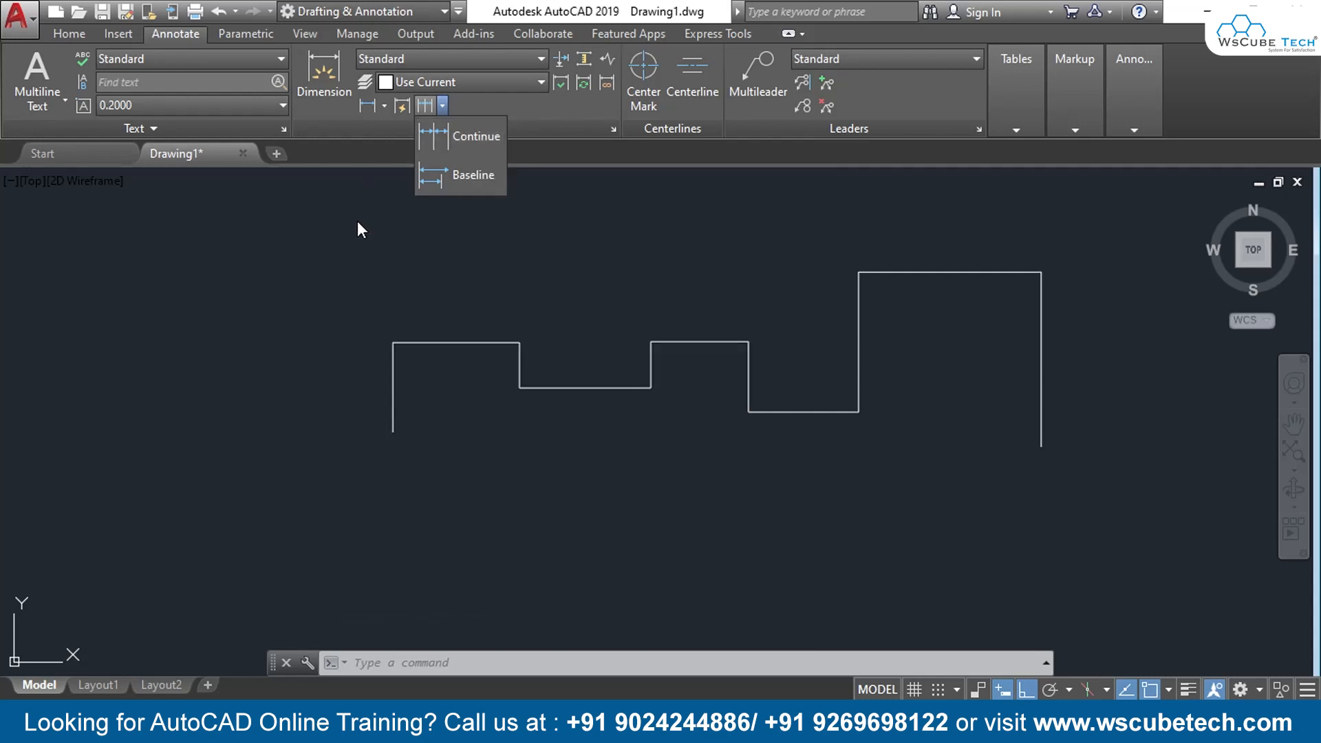
pyautogui.click(357, 222)
# Step: Add a linear dimension to the profile's first raised horizontal edge, placed above it, as the base dimension
pyautogui.click(79, 36)
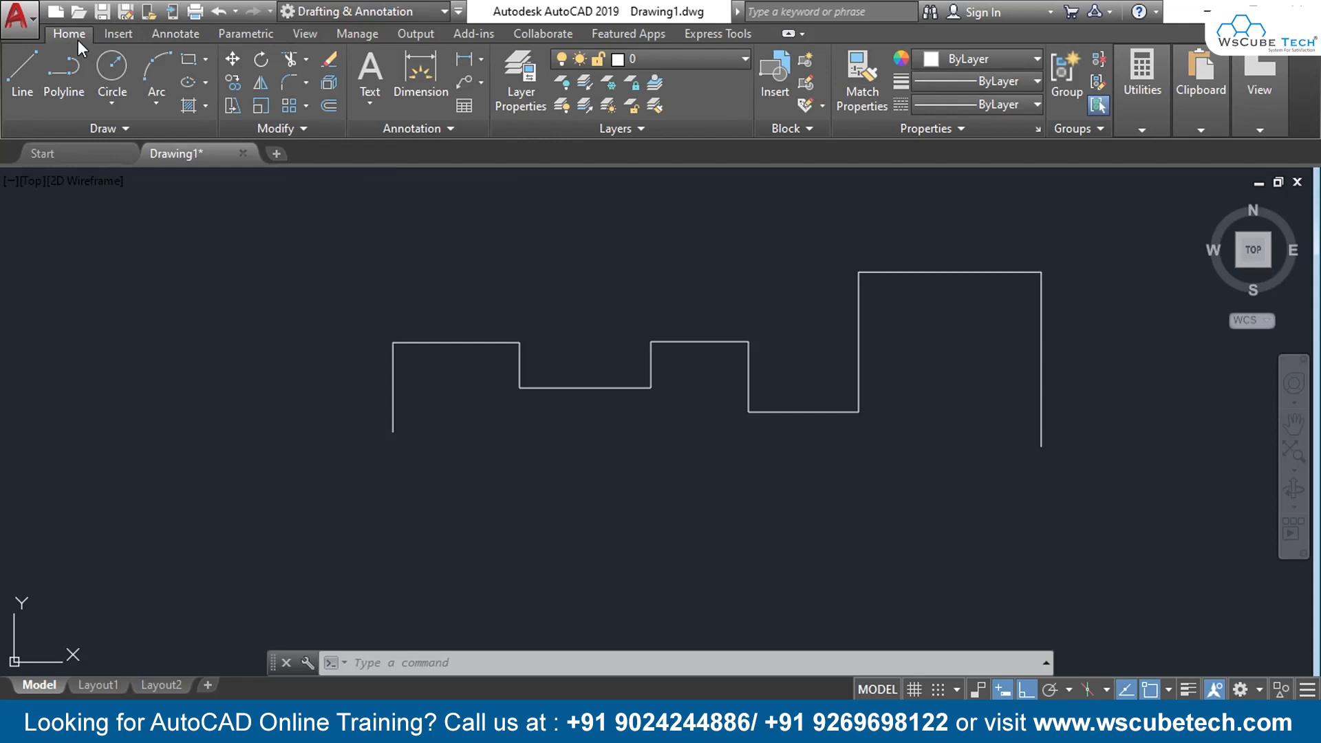
pyautogui.click(475, 59)
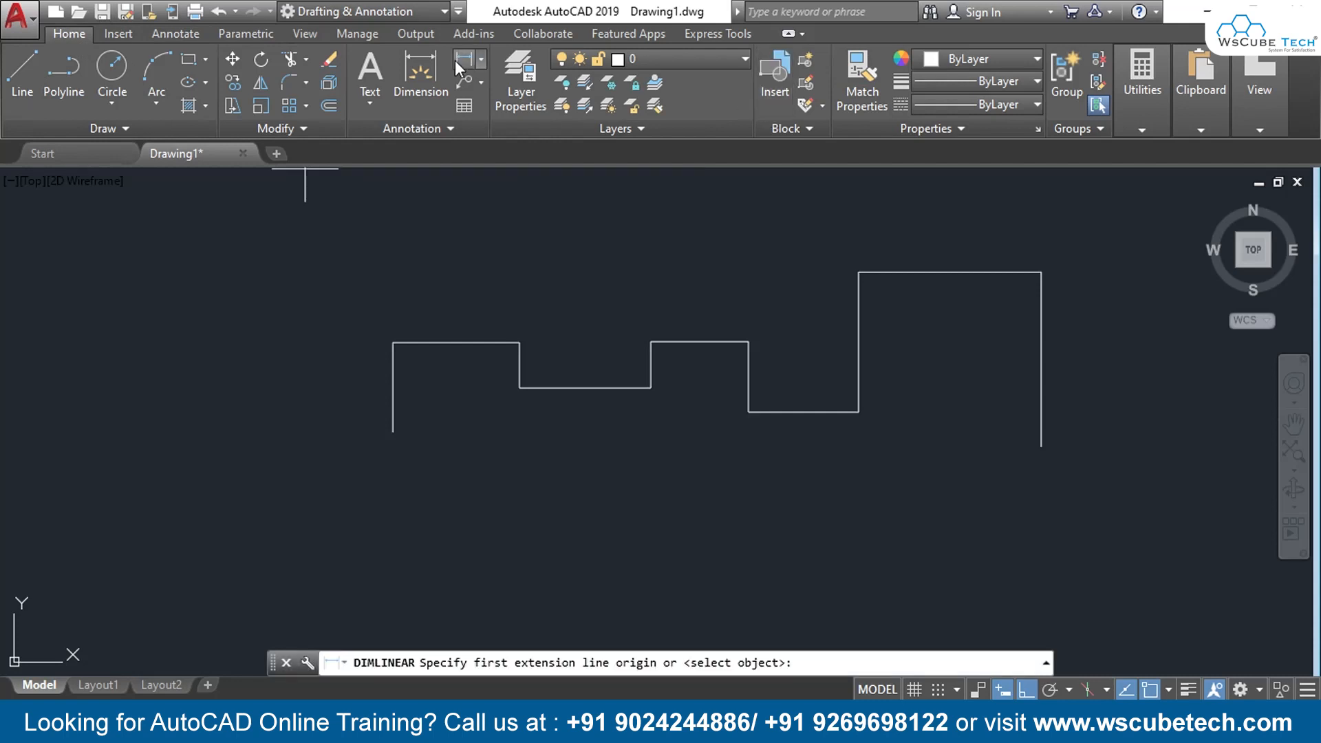
pyautogui.click(393, 341)
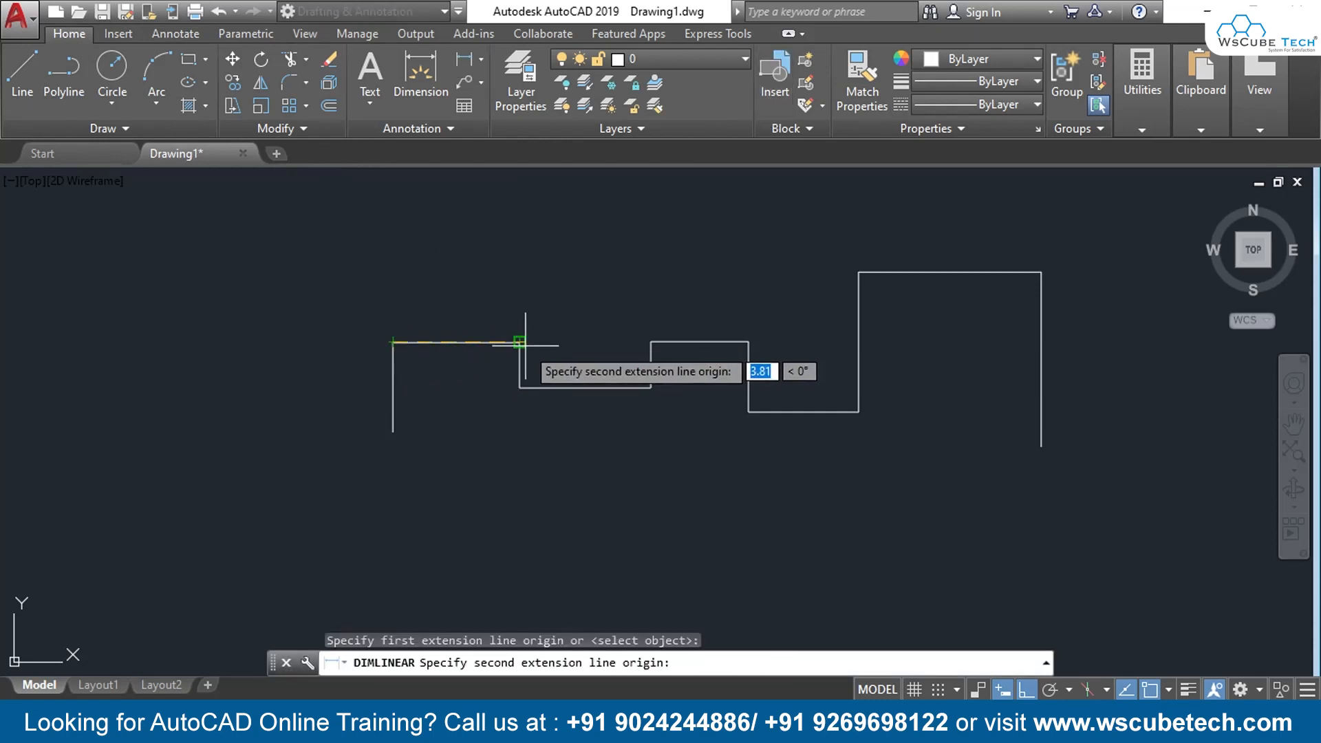
pyautogui.click(519, 342)
pyautogui.click(509, 262)
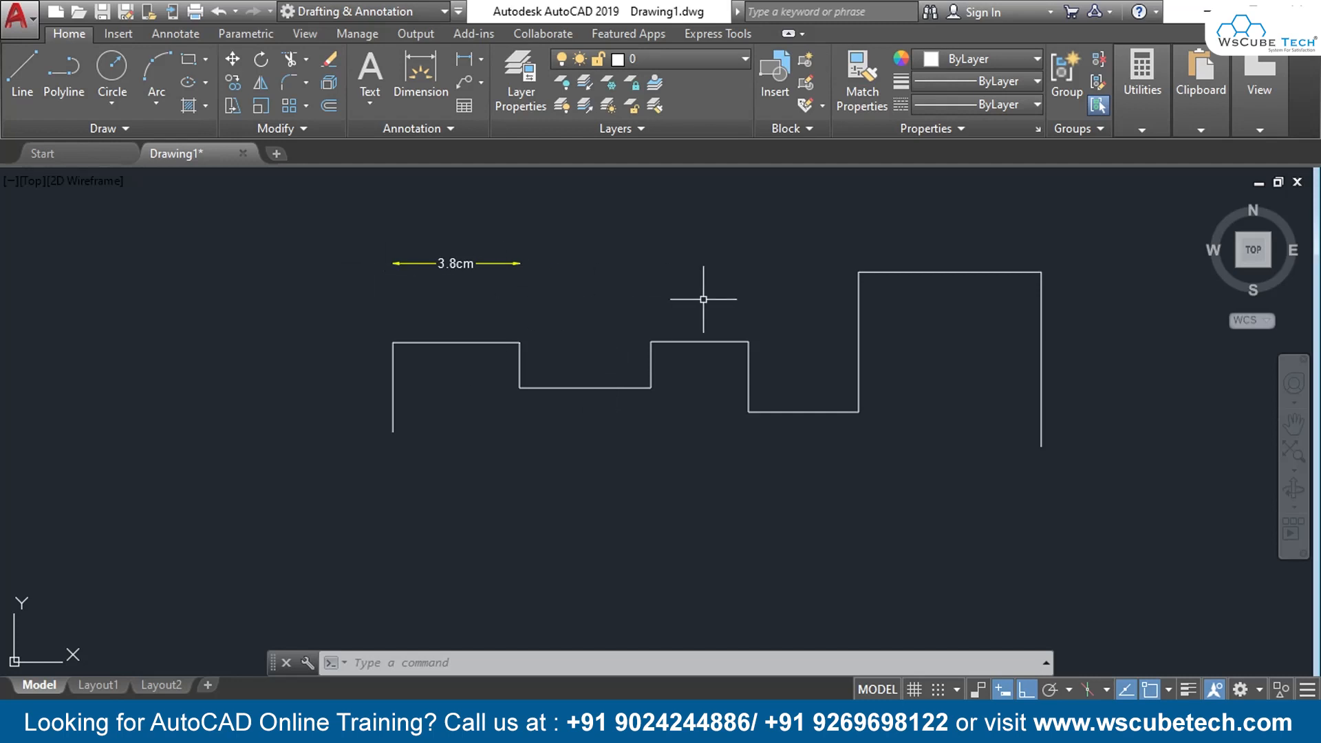
# Step: Start the Continue dimension command (DCO) from the first edge's linear dimension and look up its equivalent annotation tool
pyautogui.write('DCO')
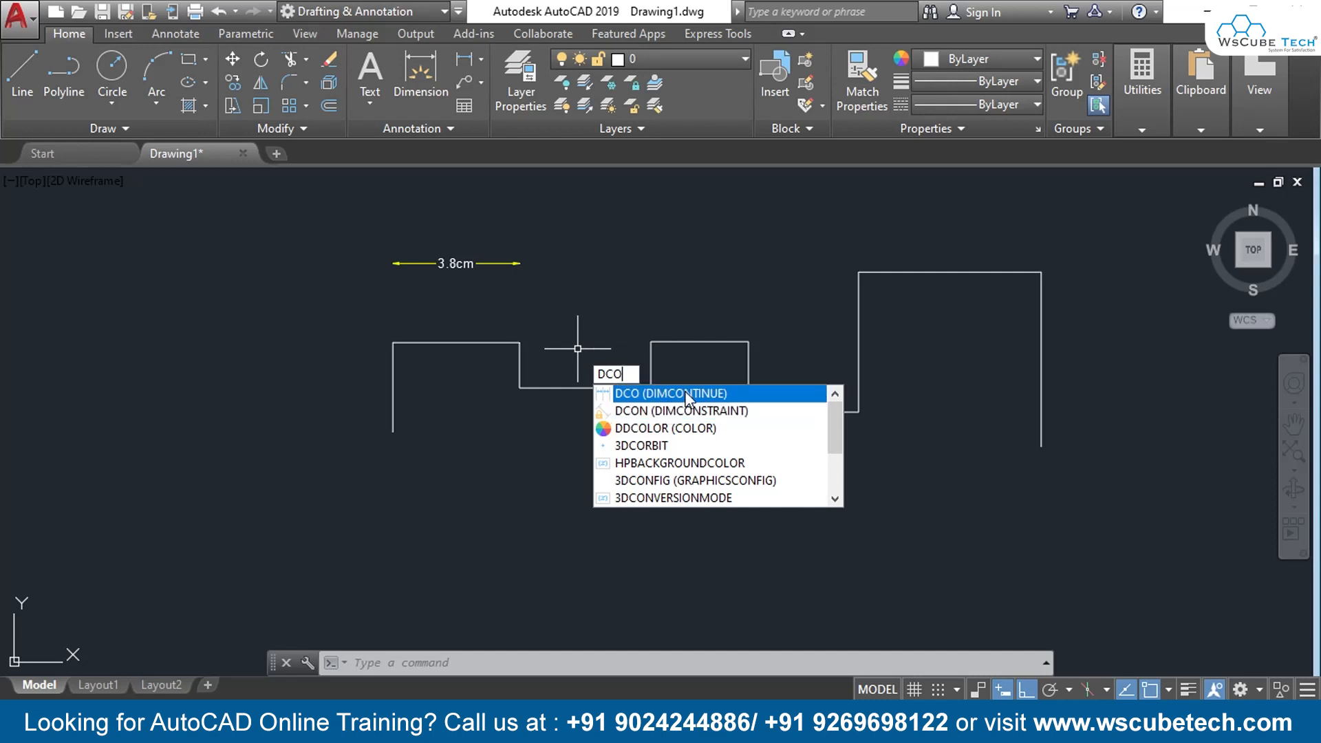
pyautogui.click(683, 393)
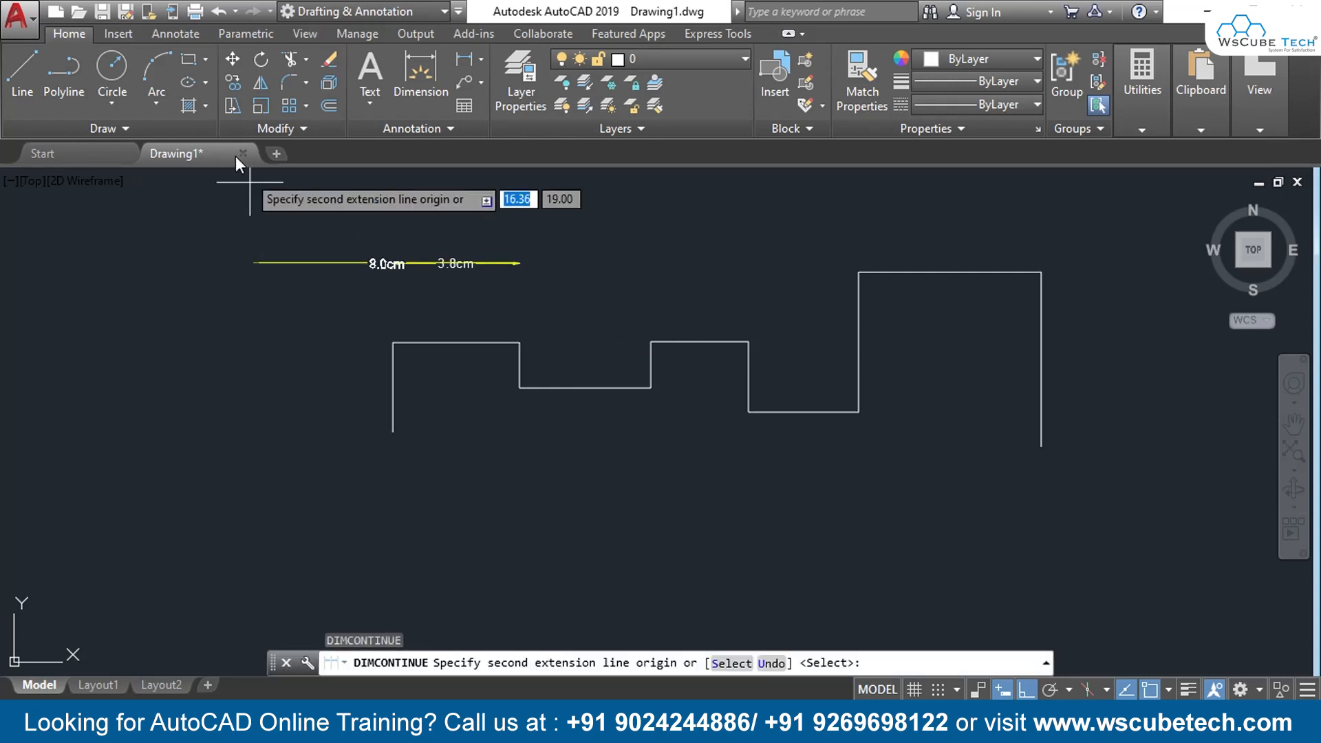
pyautogui.click(171, 38)
pyautogui.click(443, 104)
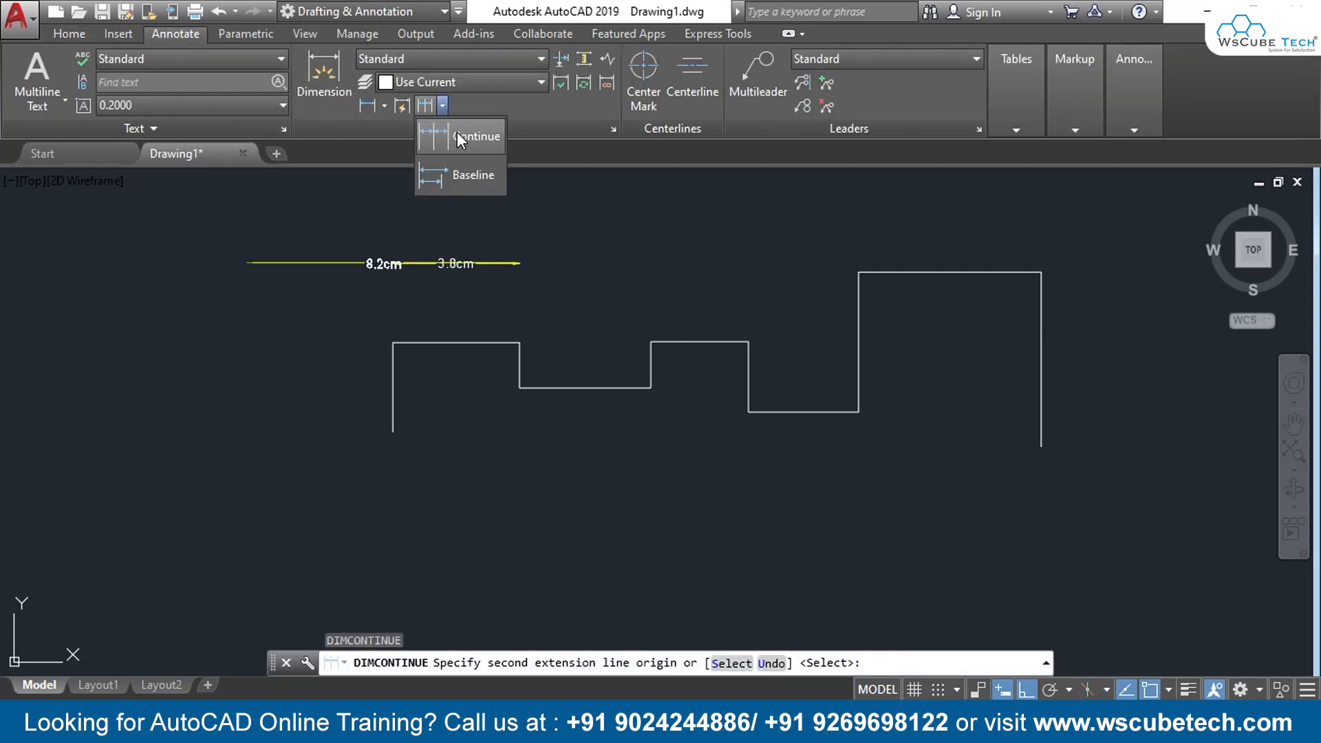